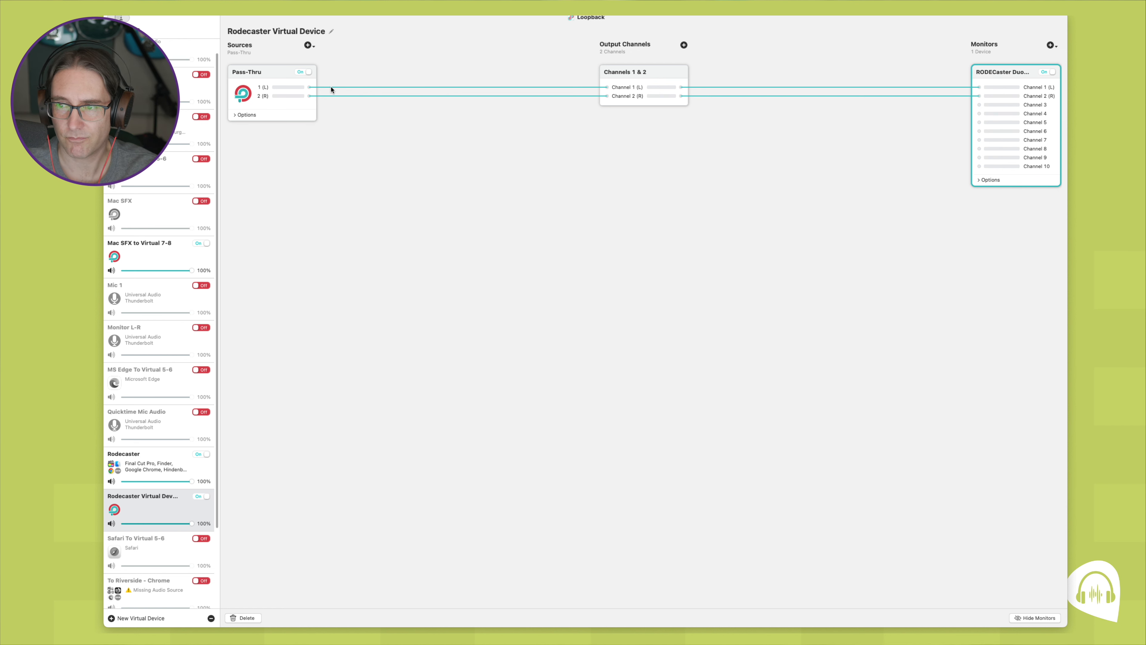
left_click(304, 73)
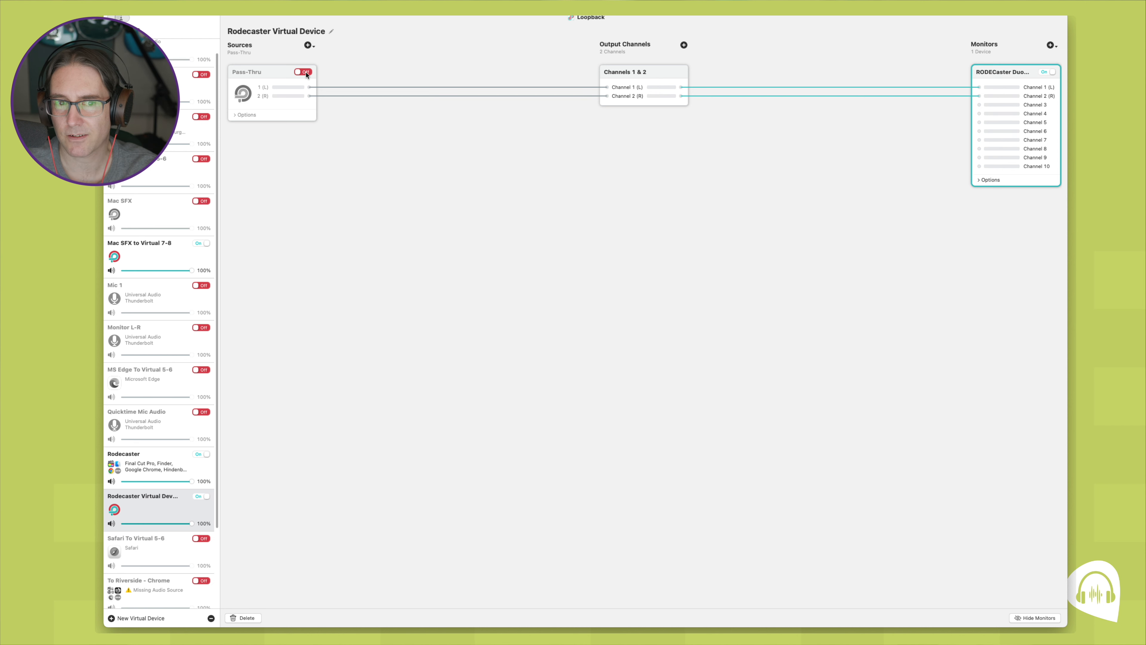
left_click(303, 72)
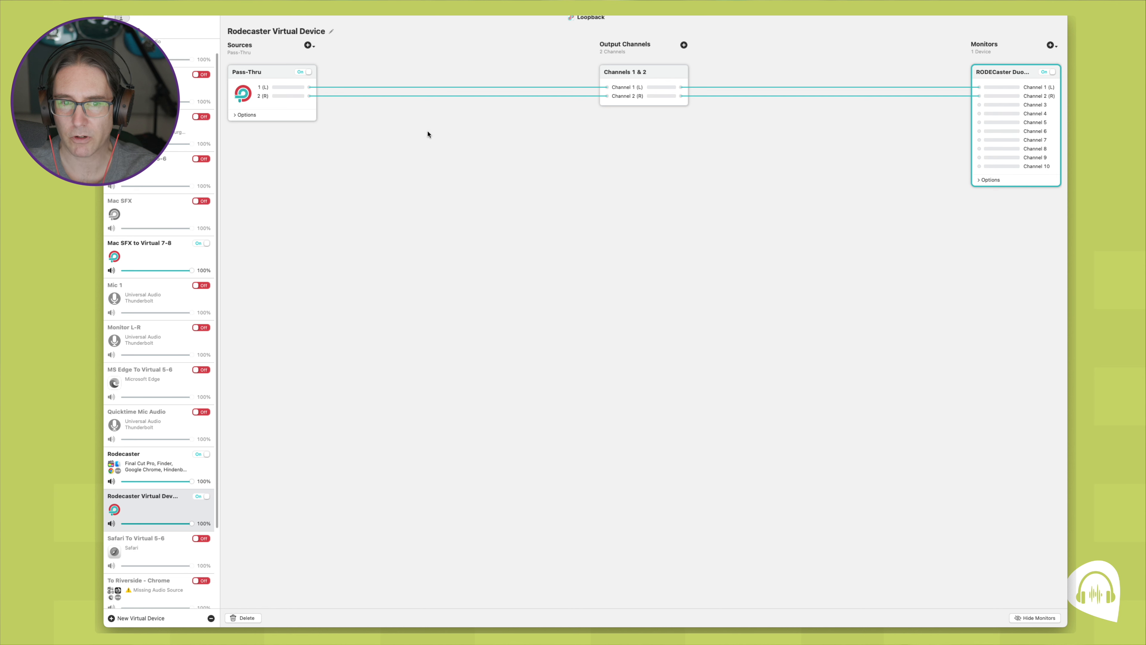
left_click(748, 88)
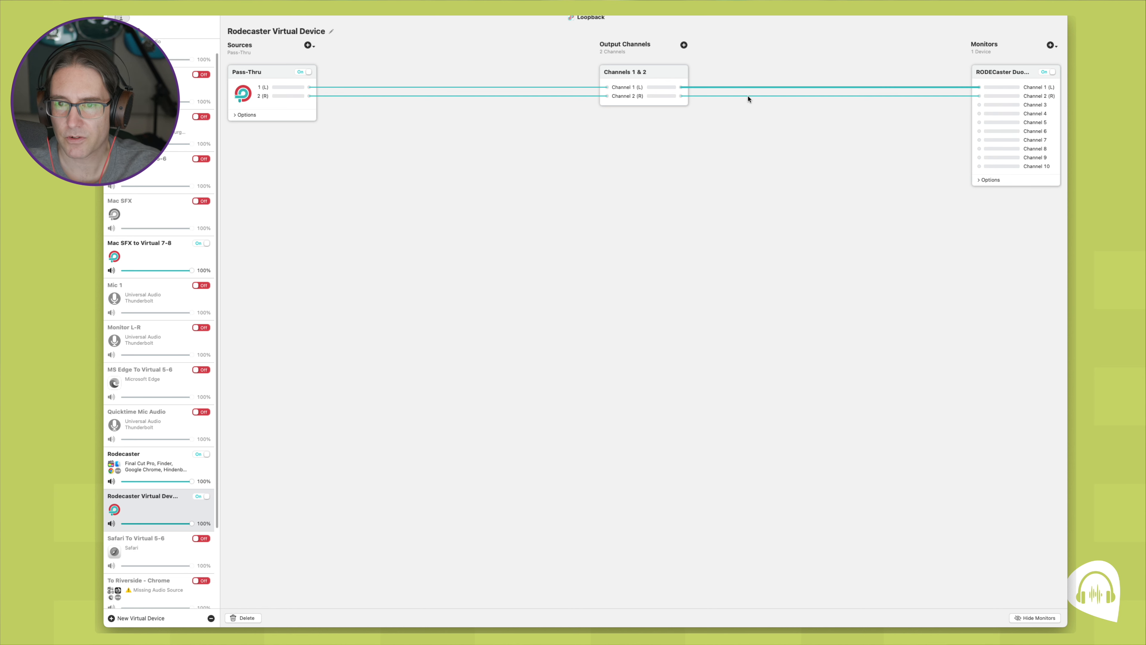
left_click(747, 97, "shift")
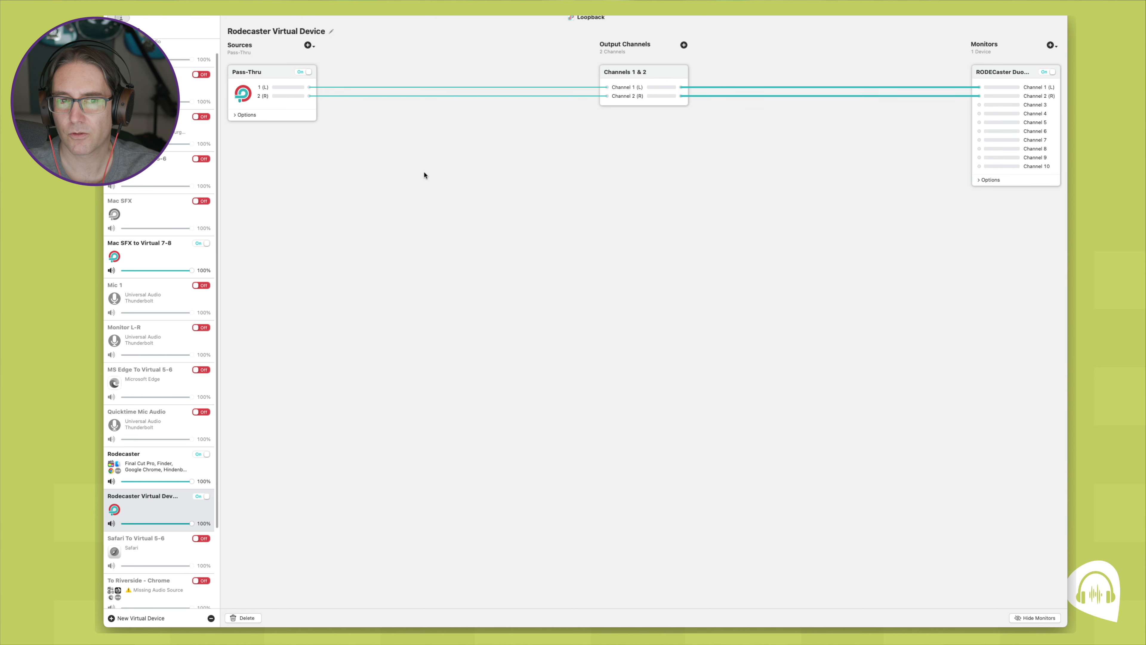
left_click(251, 617)
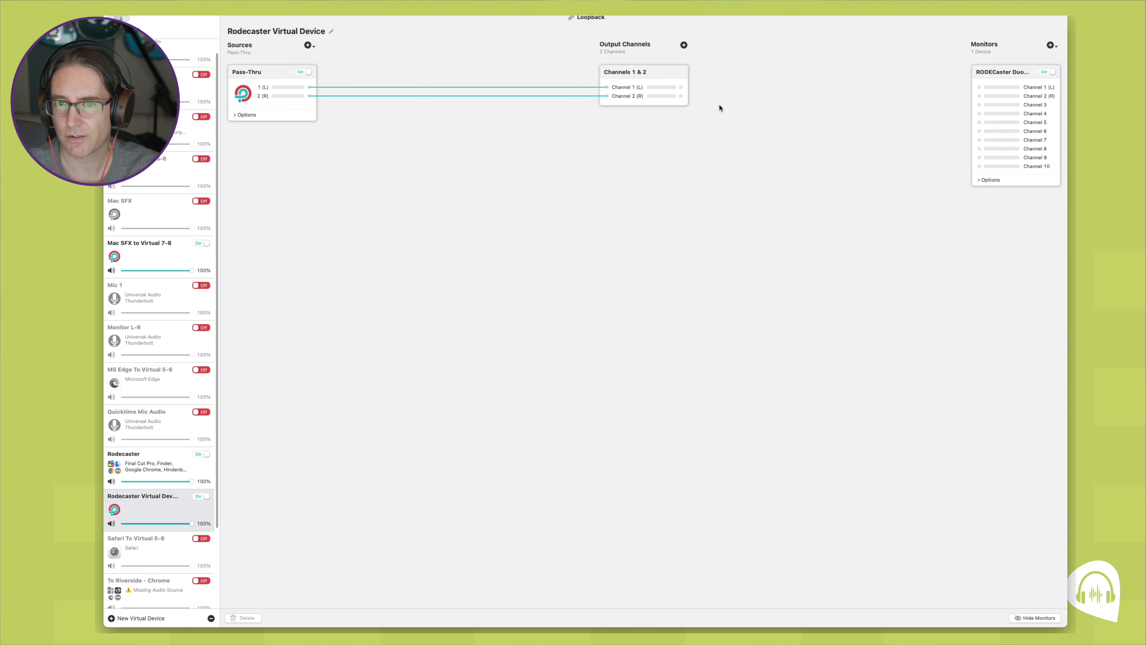
key("super+z")
Delete both connections between output Channels 1 & 2 and the RODECaster Duo monitor
left_click(811, 88)
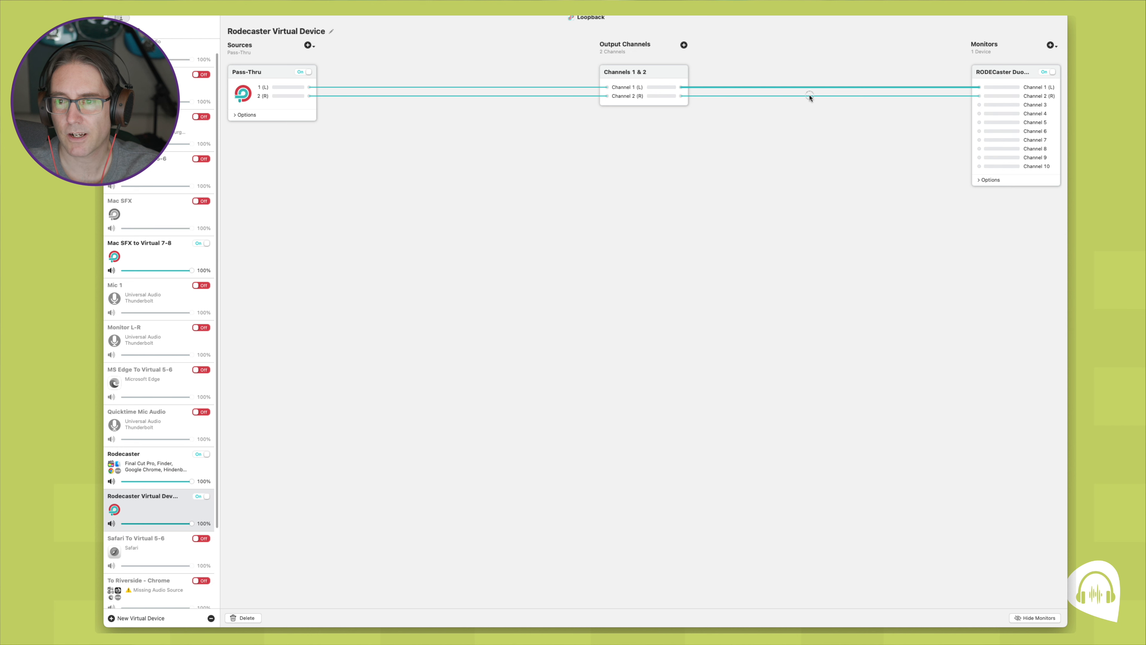
left_click(809, 95, "shift")
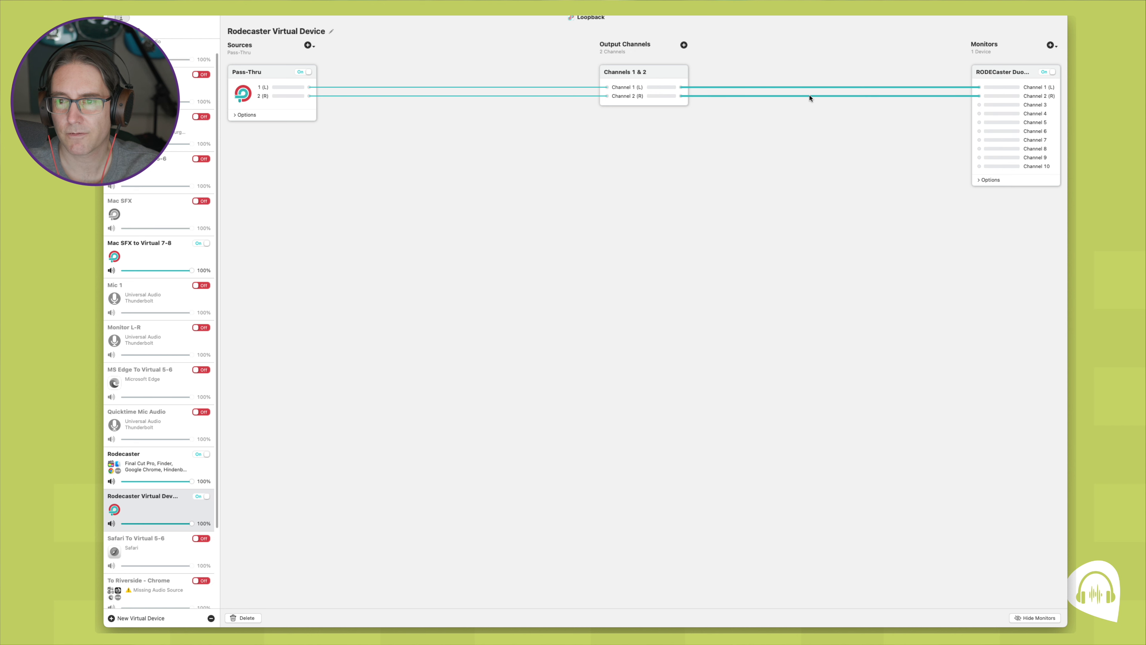
left_click(247, 618)
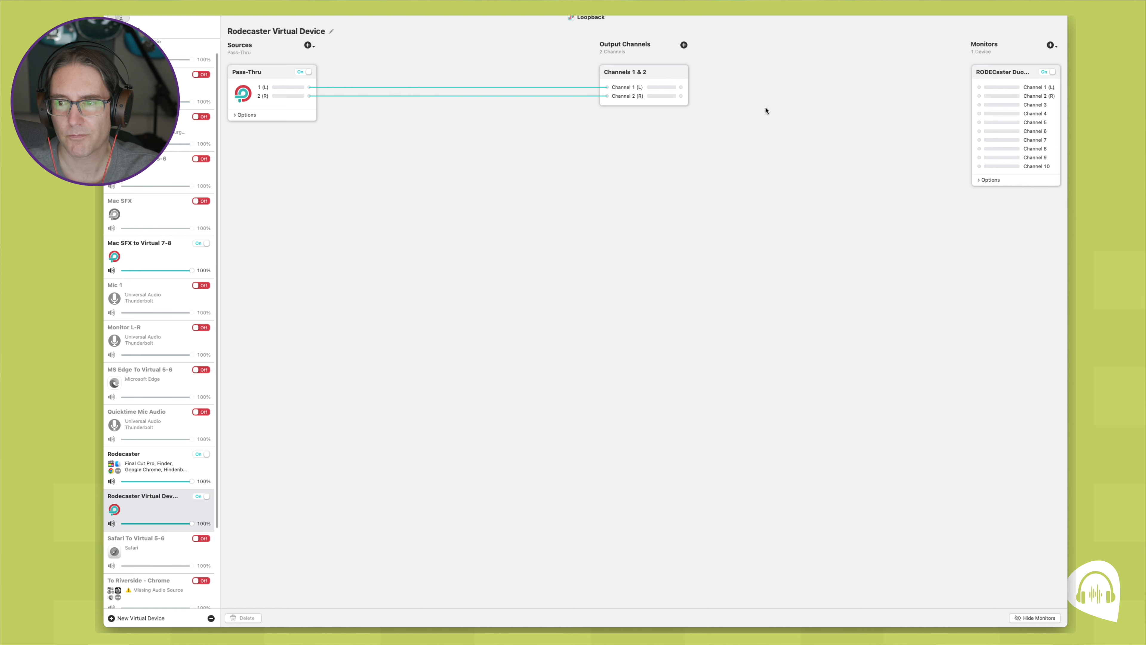
Add Music as a source and connect output channels 1 and 2 to RODECaster Duo monitor channels 5 and 6
left_click(308, 45)
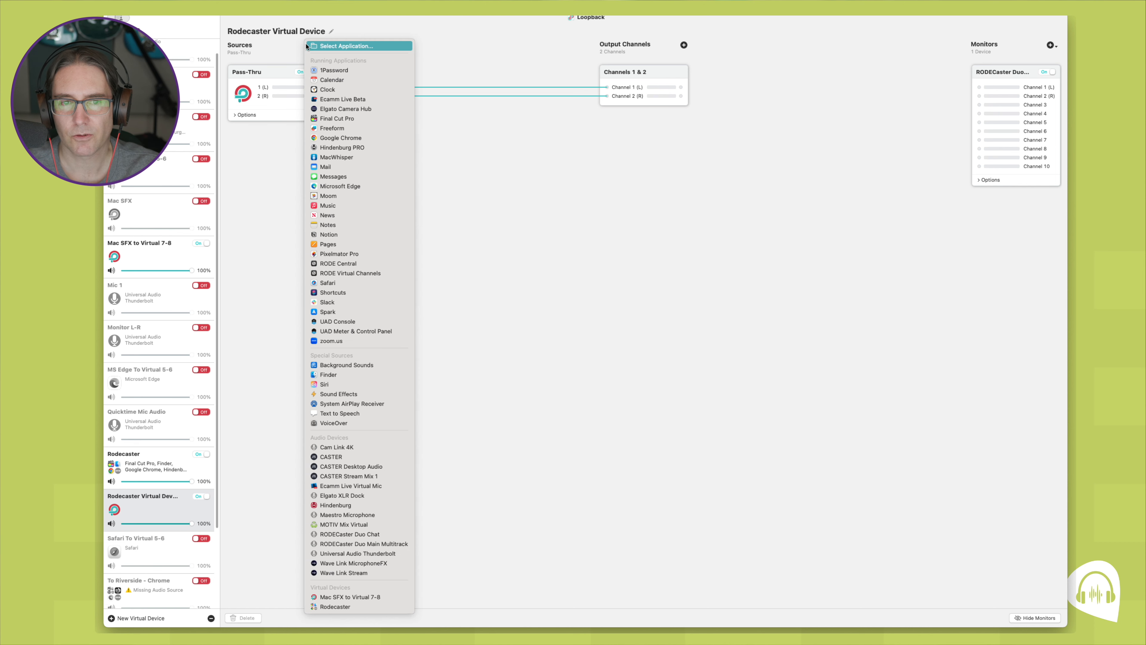
left_click(328, 205)
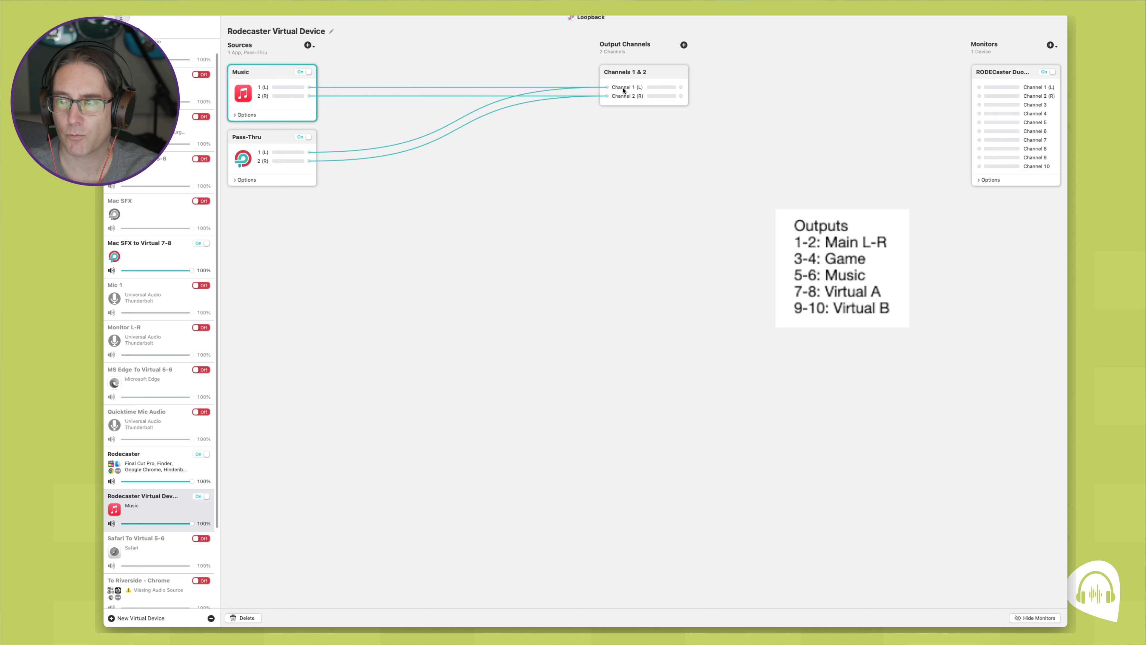
left_click_drag(681, 87, 979, 122)
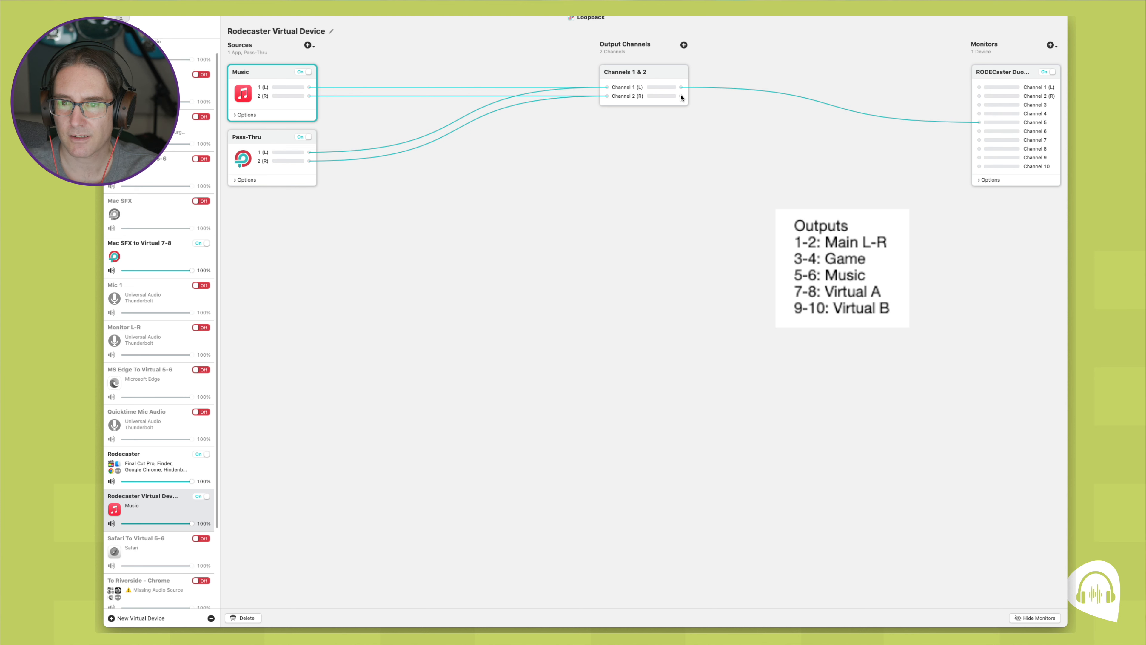
left_click_drag(681, 95, 979, 131)
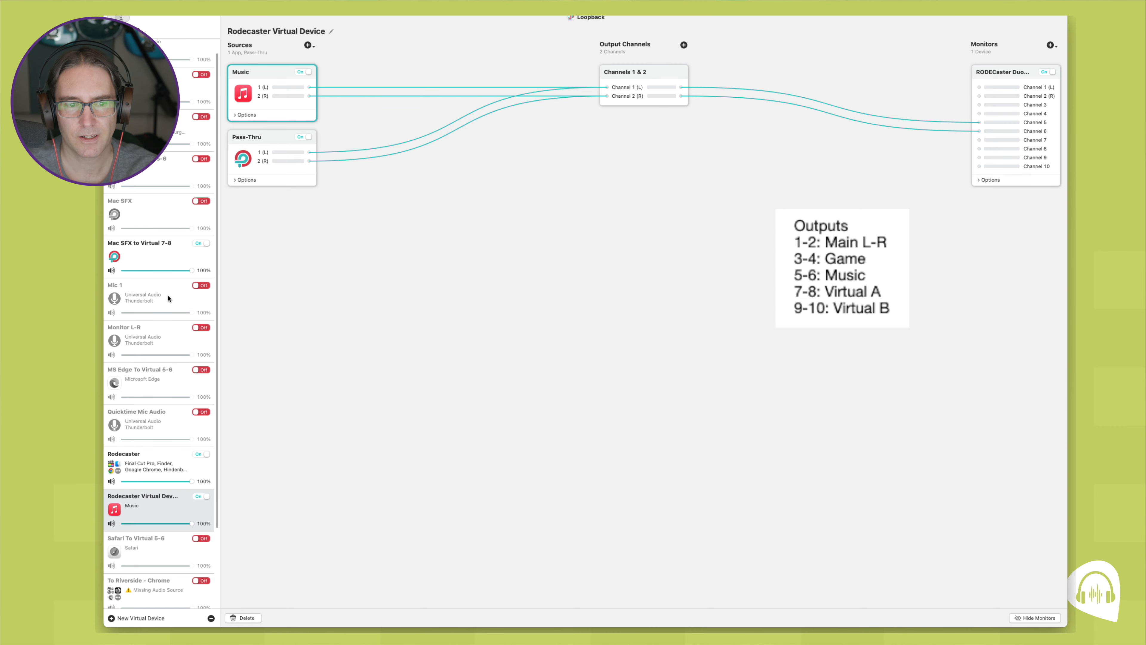
Add Safari as a source and delete its default connections to output Channels 1 & 2
left_click(308, 45)
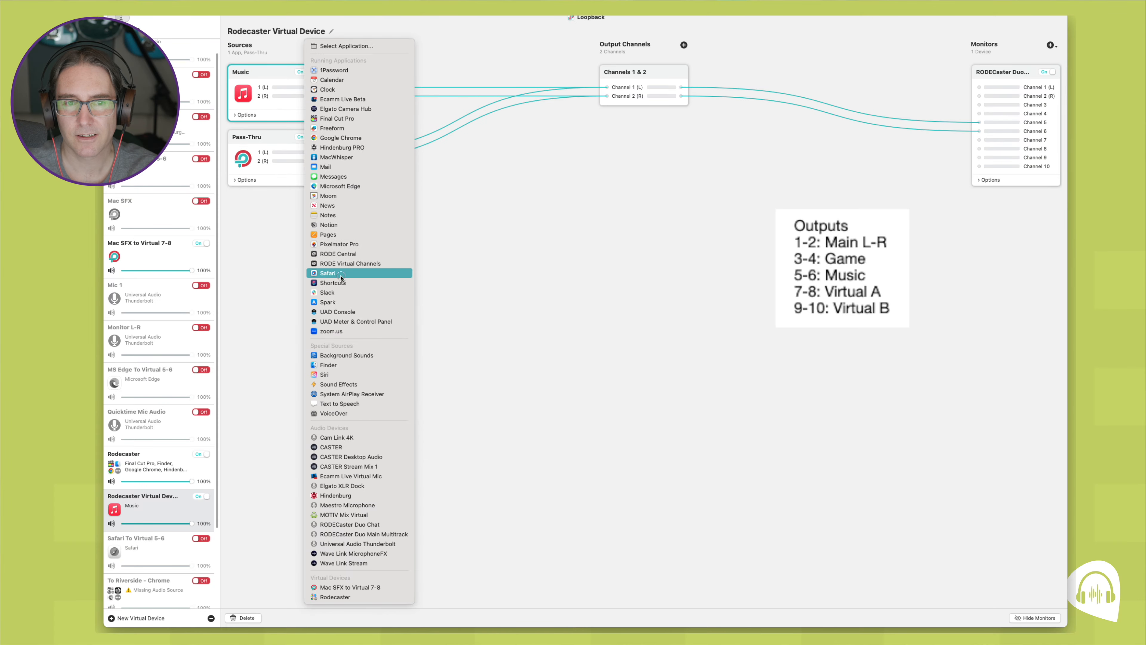
left_click(423, 413)
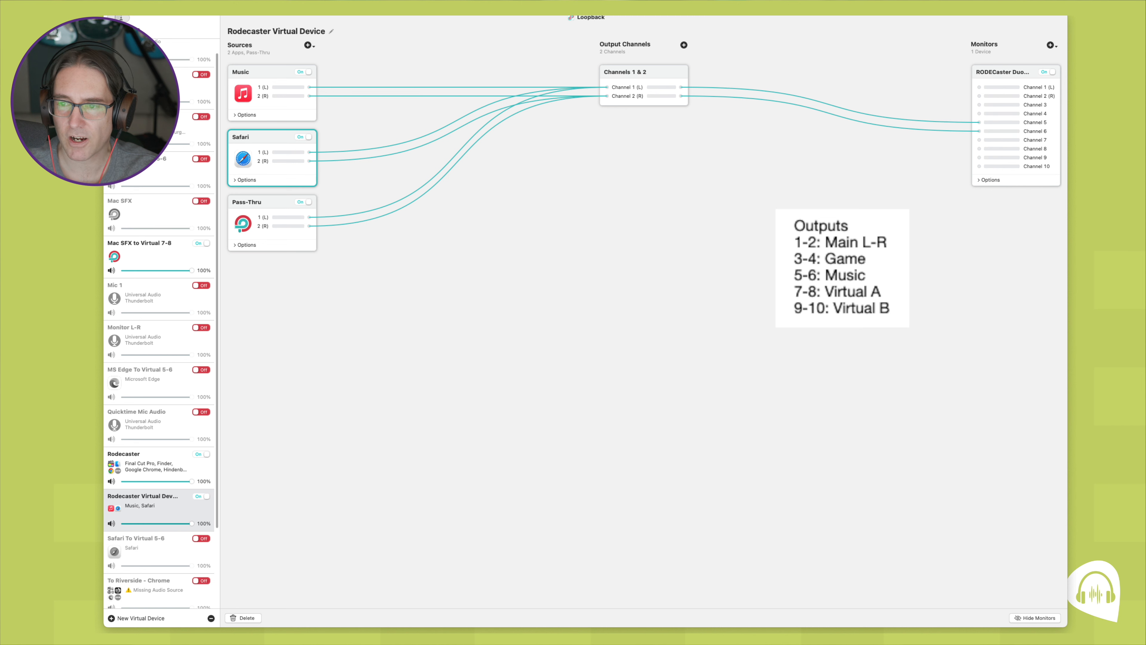
left_click(392, 156)
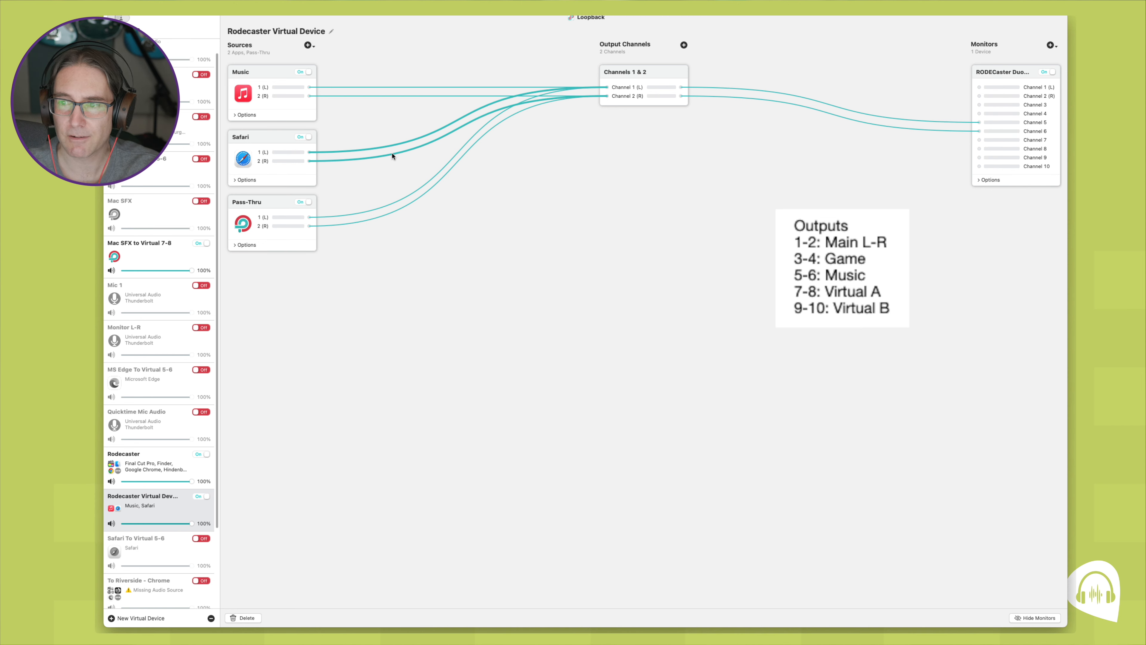
left_click(244, 618)
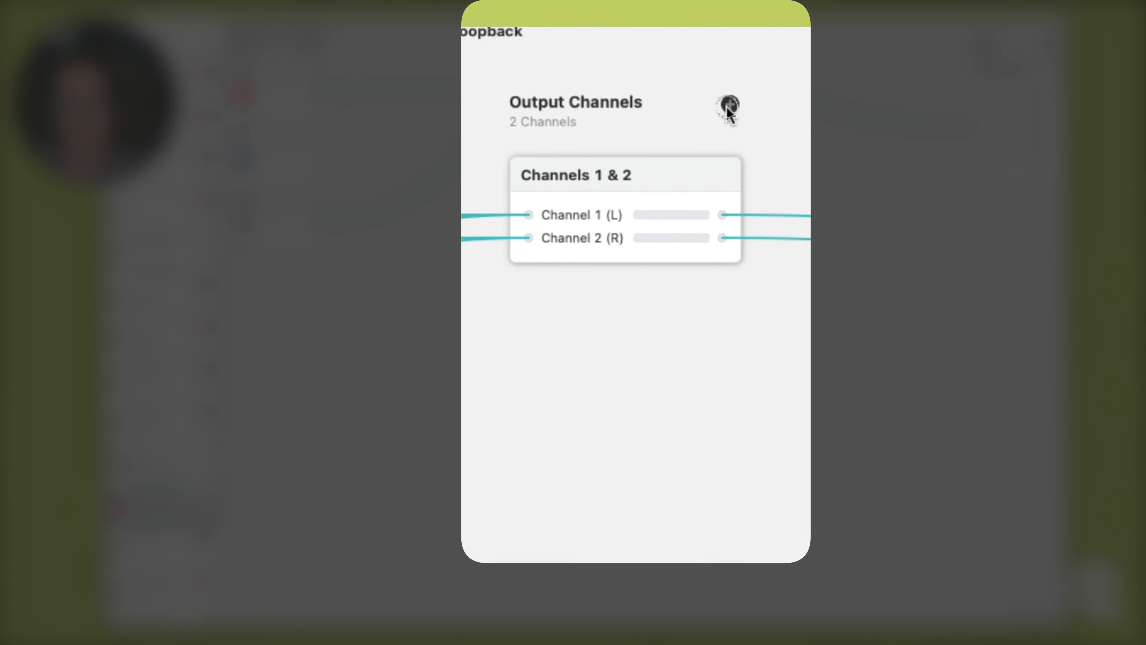
Add output Channels 3 & 4 and connect Safari's left and right channels to them
left_click(728, 106)
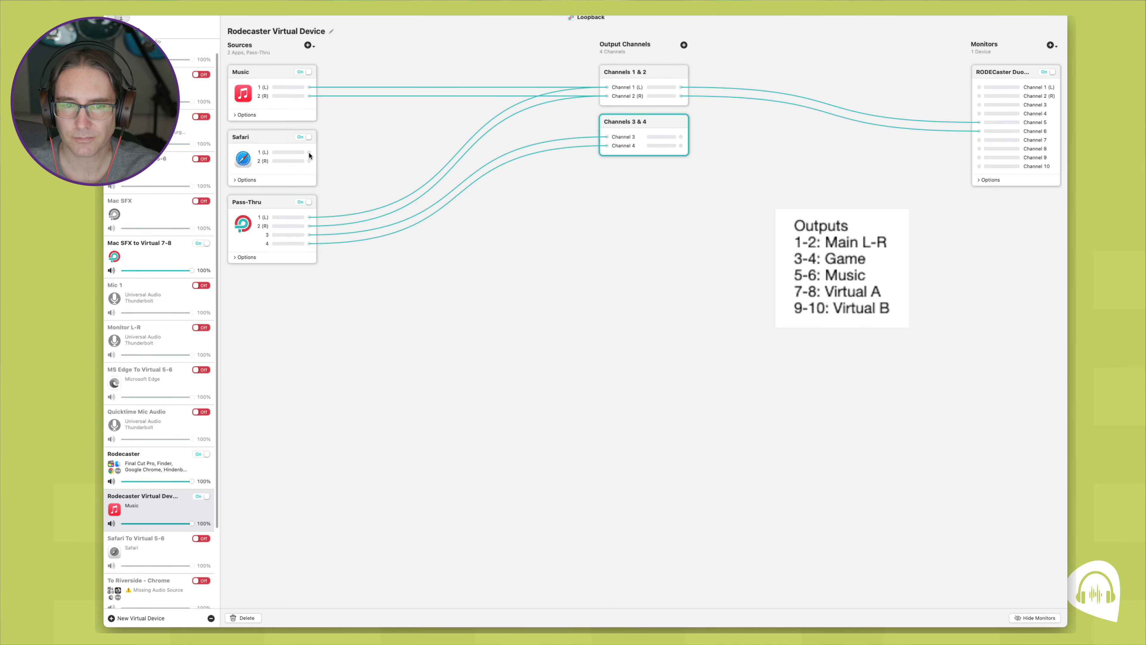
left_click_drag(309, 152, 607, 137)
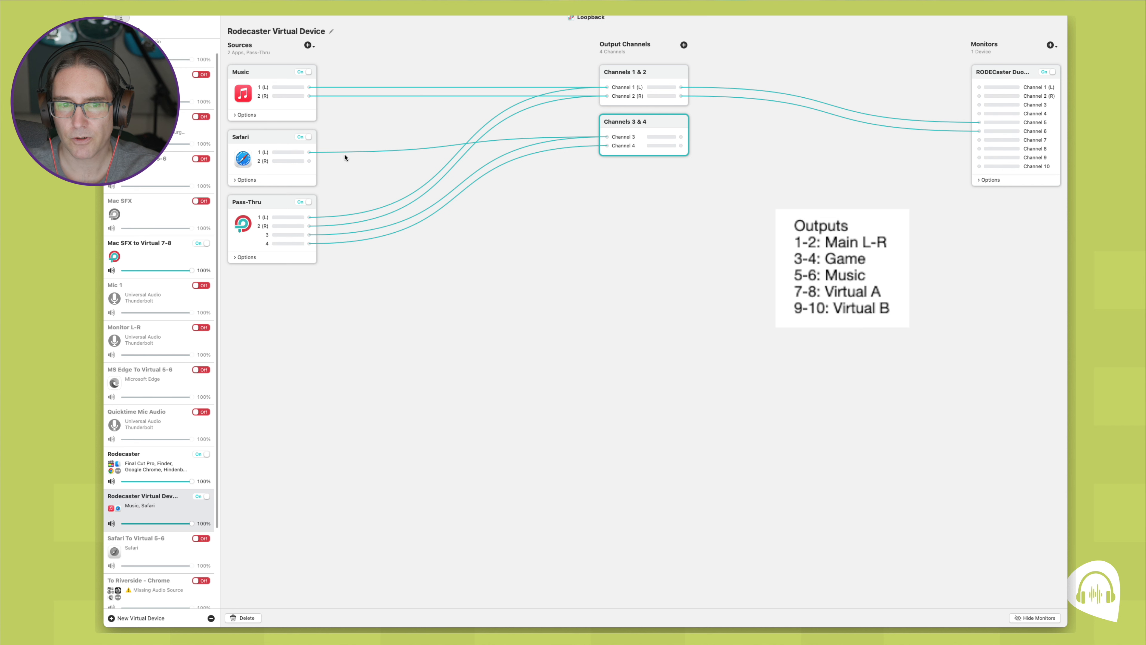
left_click_drag(309, 163, 607, 146)
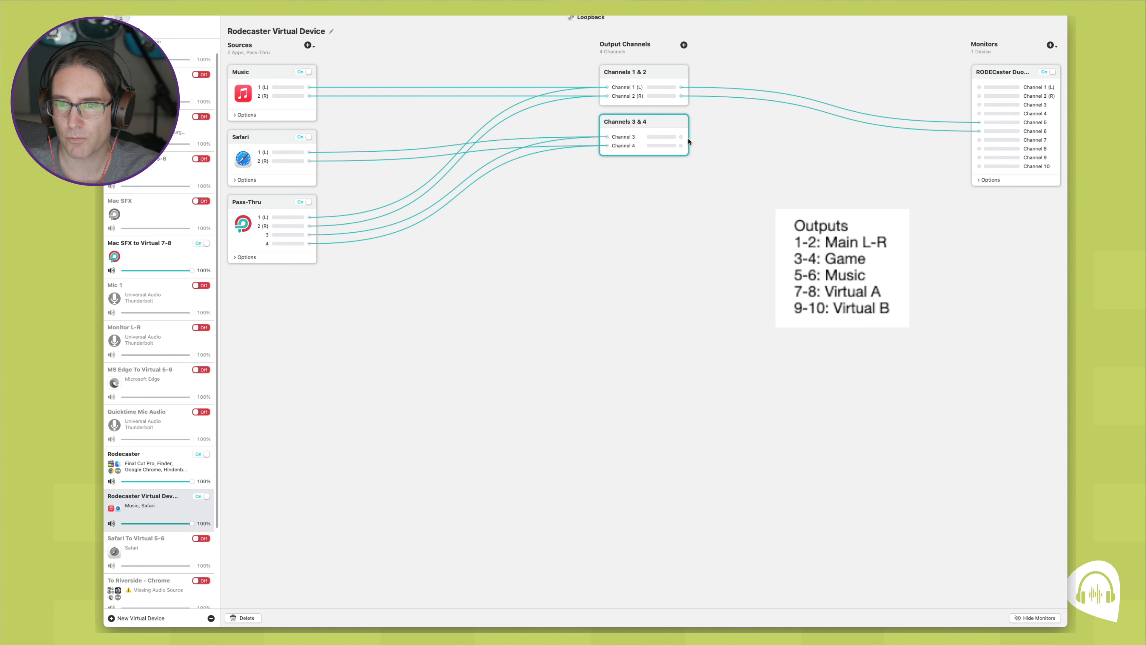
Connect output channels 3 and 4 to RODECaster Duo monitor channels 7 and 8
left_click_drag(681, 136, 977, 140)
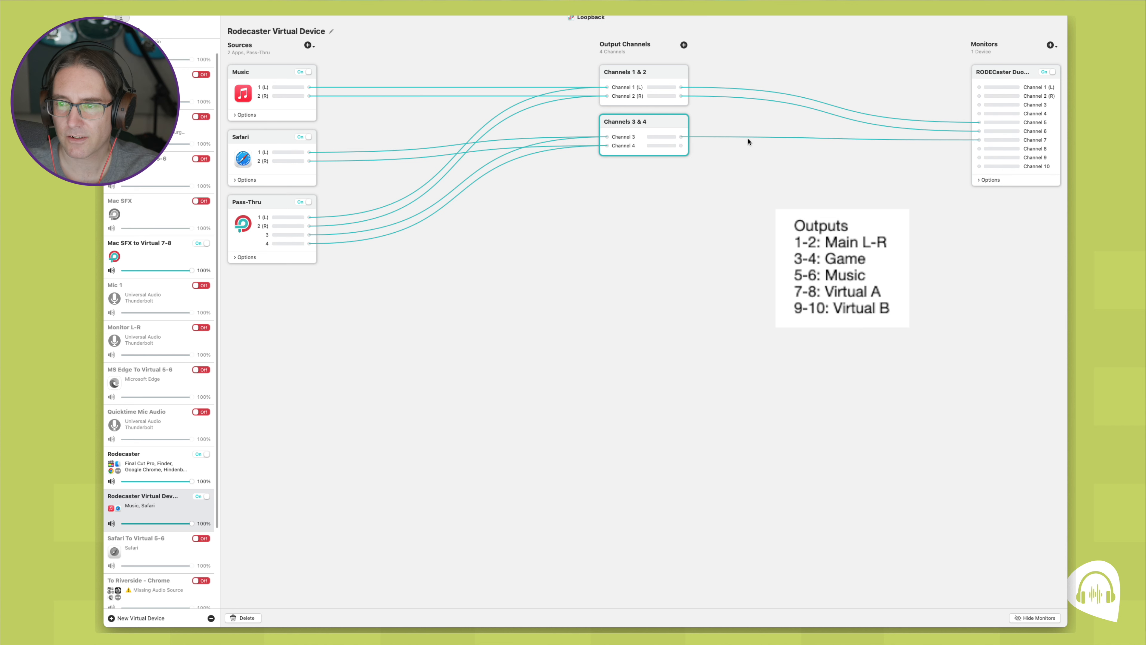
left_click_drag(681, 148, 977, 148)
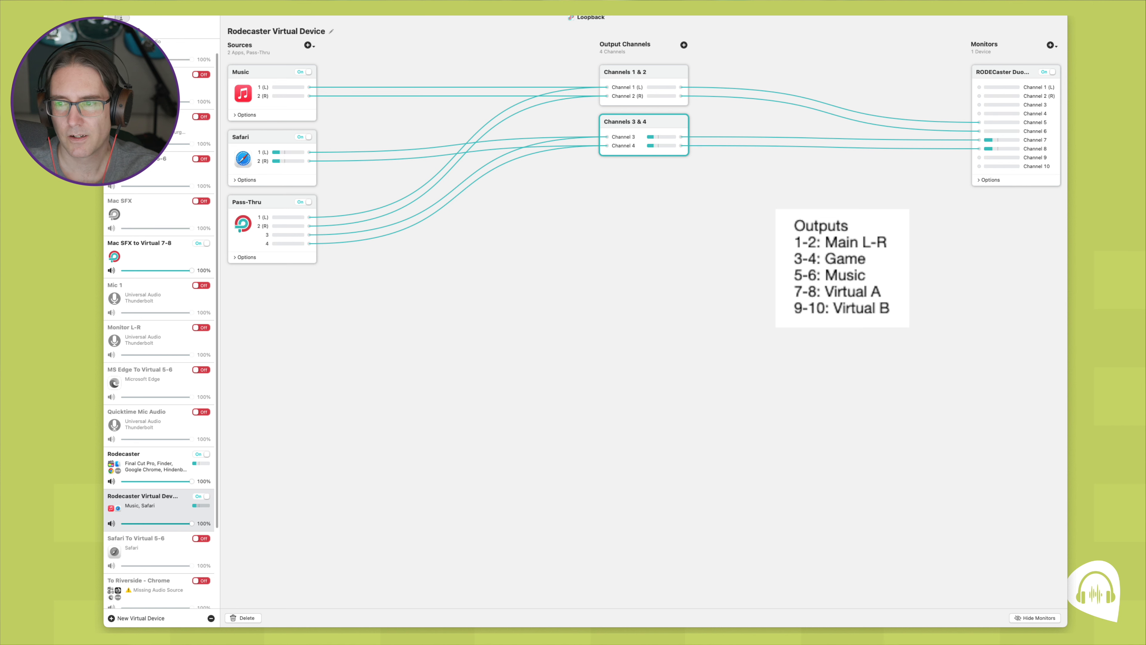
left_click(460, 352)
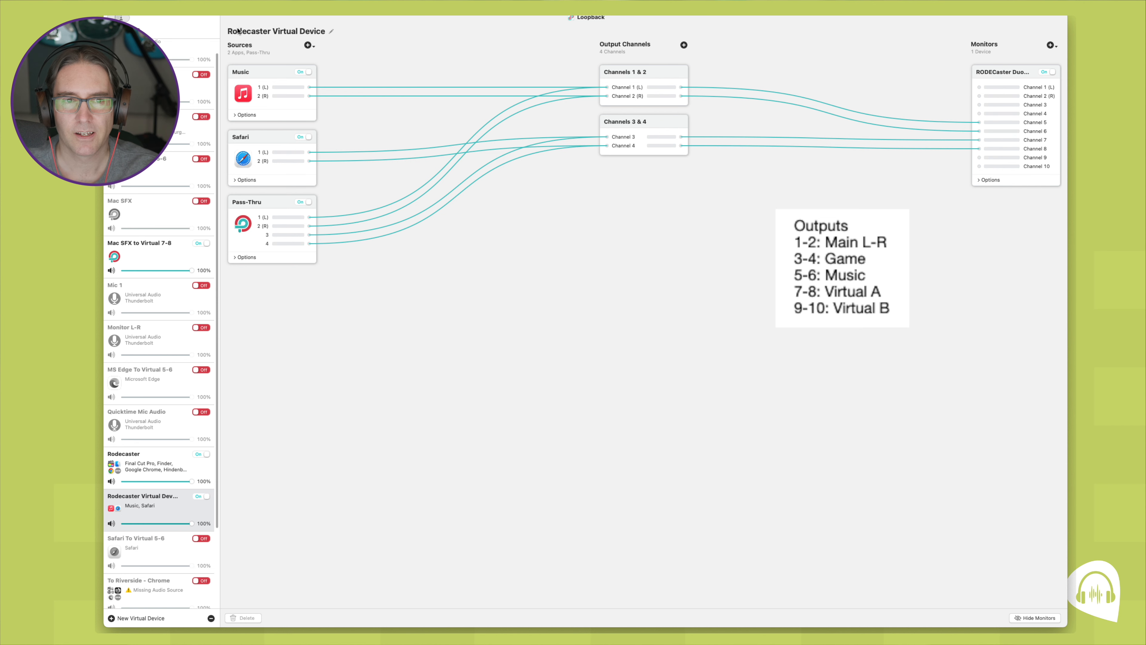
Add Google Chrome as a source and reroute its left and right channels from output channels 1 and 2 to output channels 3 and 4
left_click(309, 45)
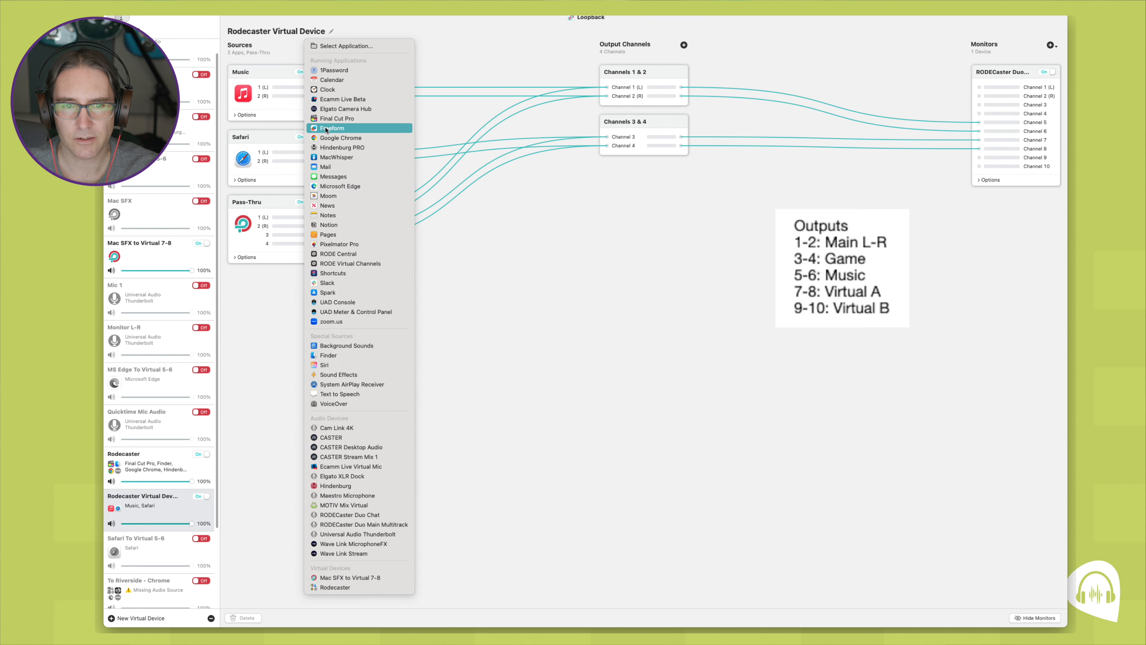
left_click(316, 138)
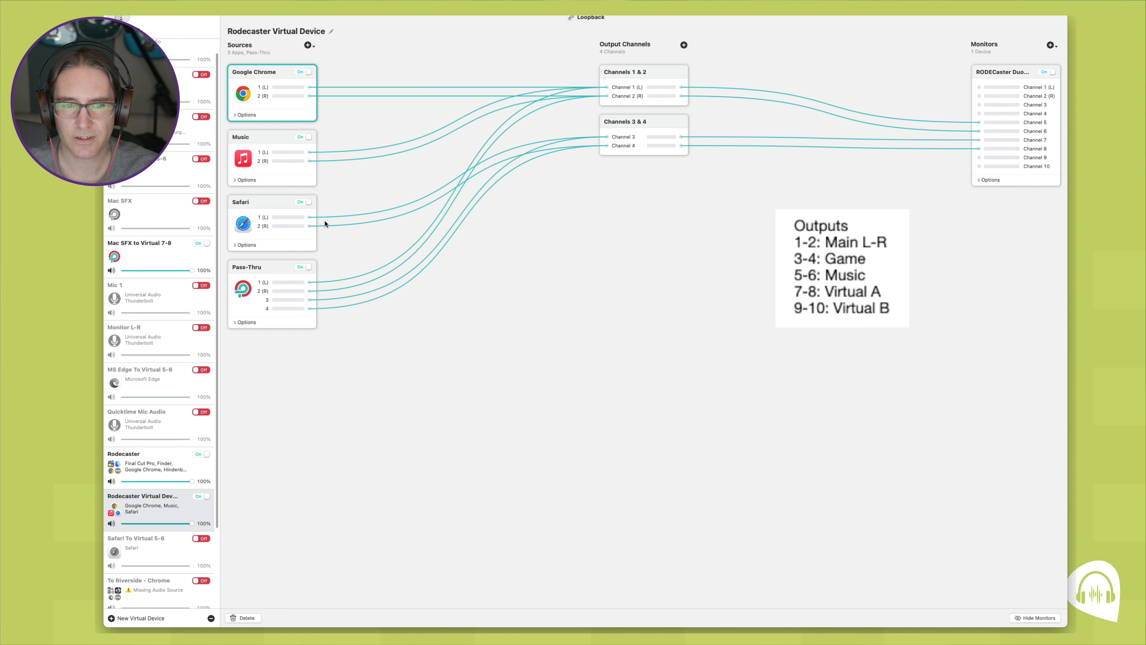
left_click(361, 88)
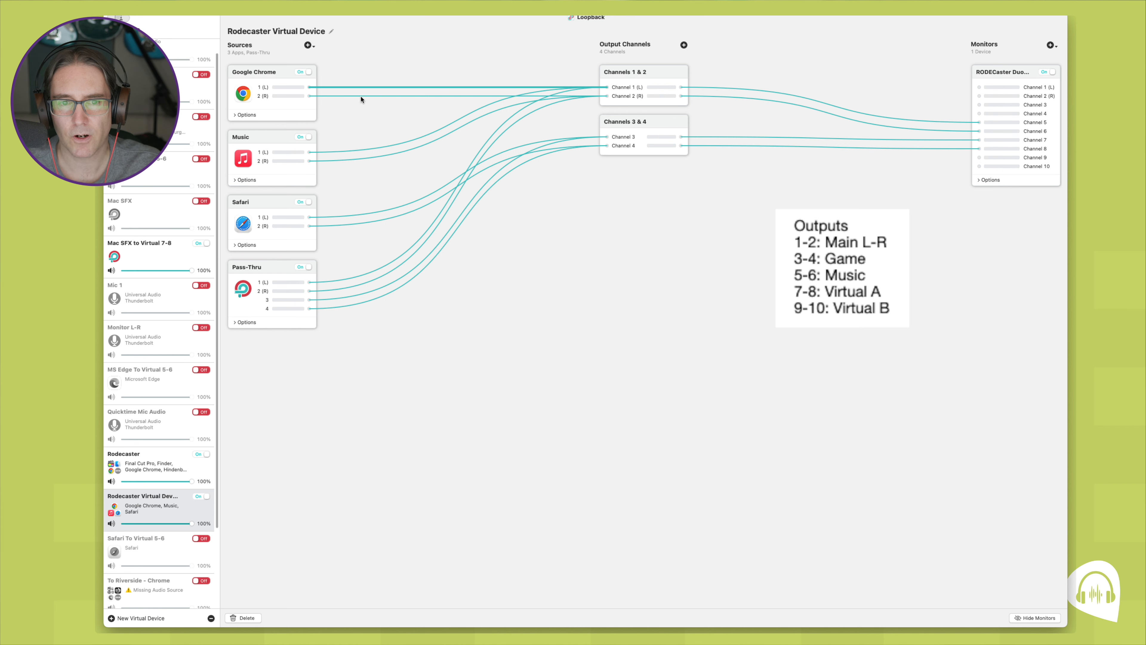
left_click(361, 95, "shift")
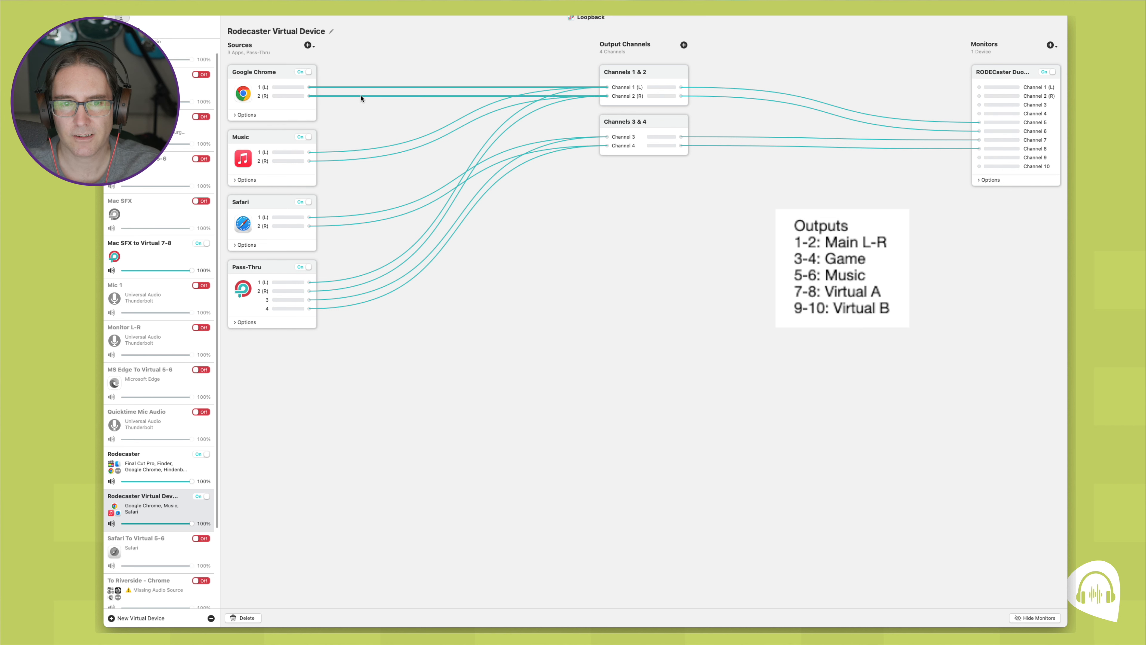
left_click(249, 618)
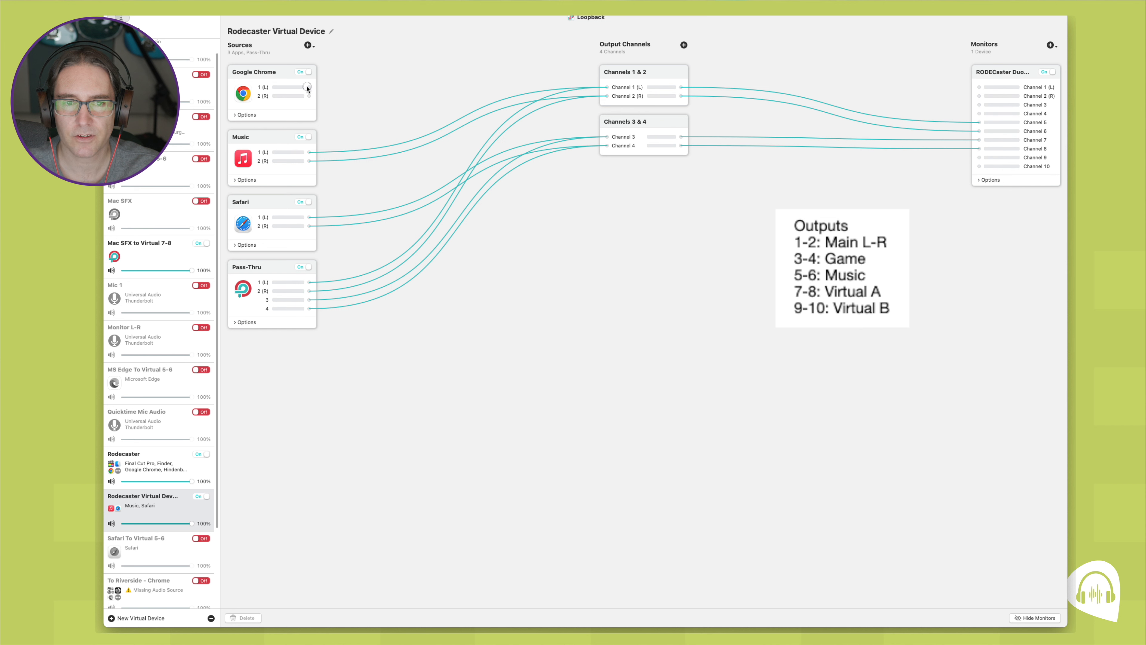
left_click_drag(309, 87, 607, 136)
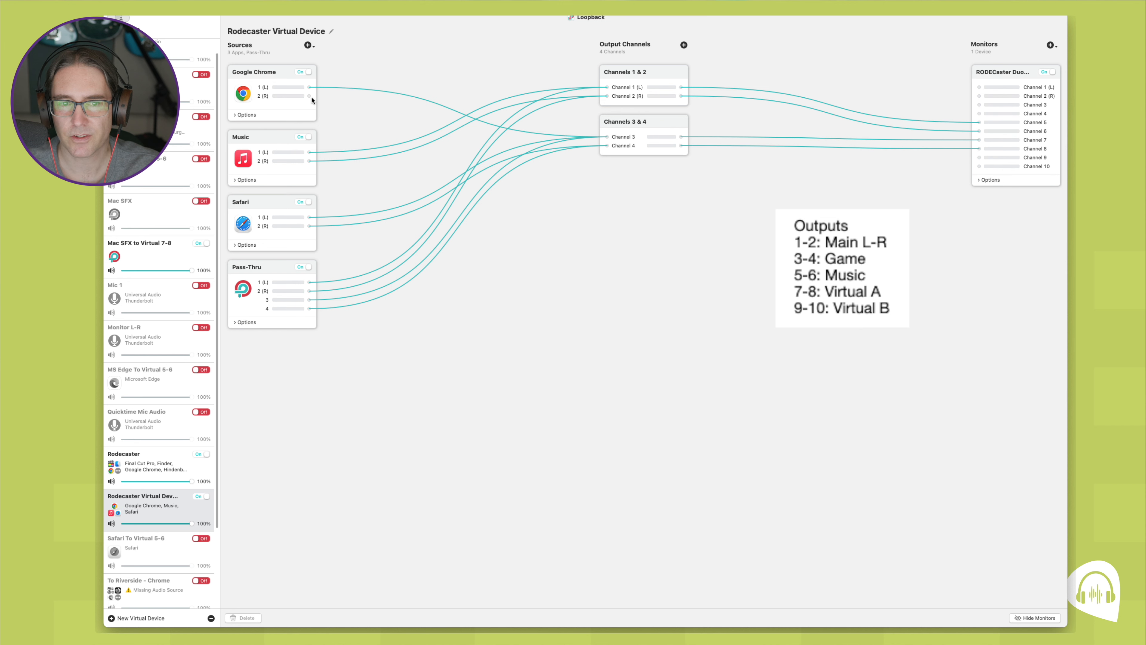
left_click_drag(310, 96, 612, 146)
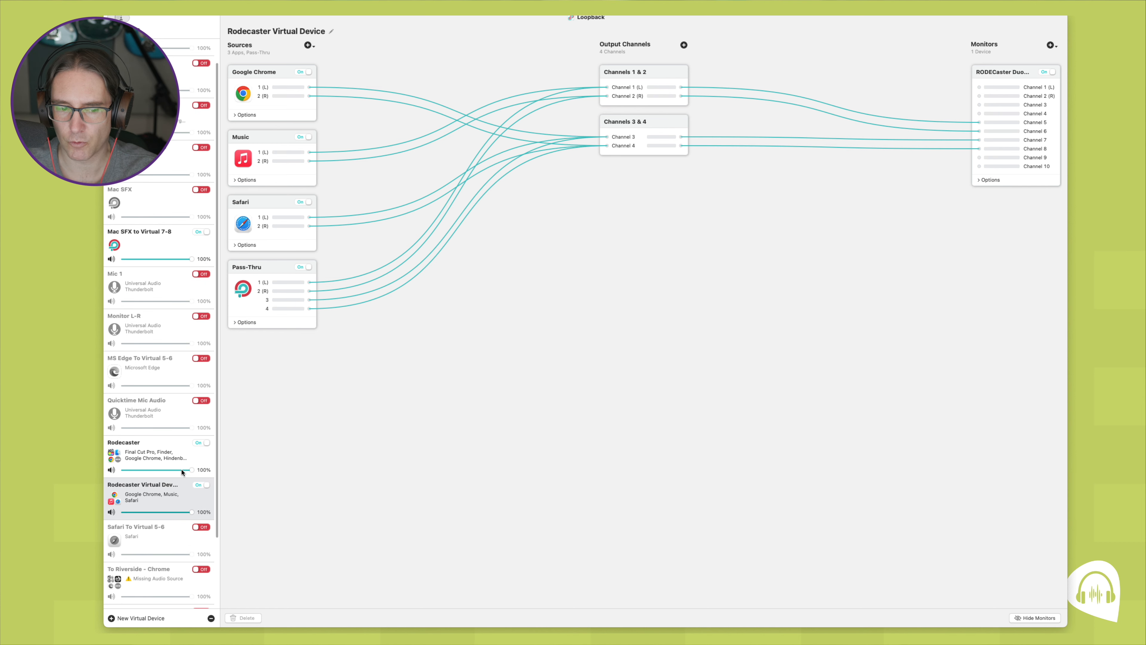
Open the DAWs to Virtual 3-4 virtual device to examine its source and monitor routing
scroll(181, 465, "down", 2)
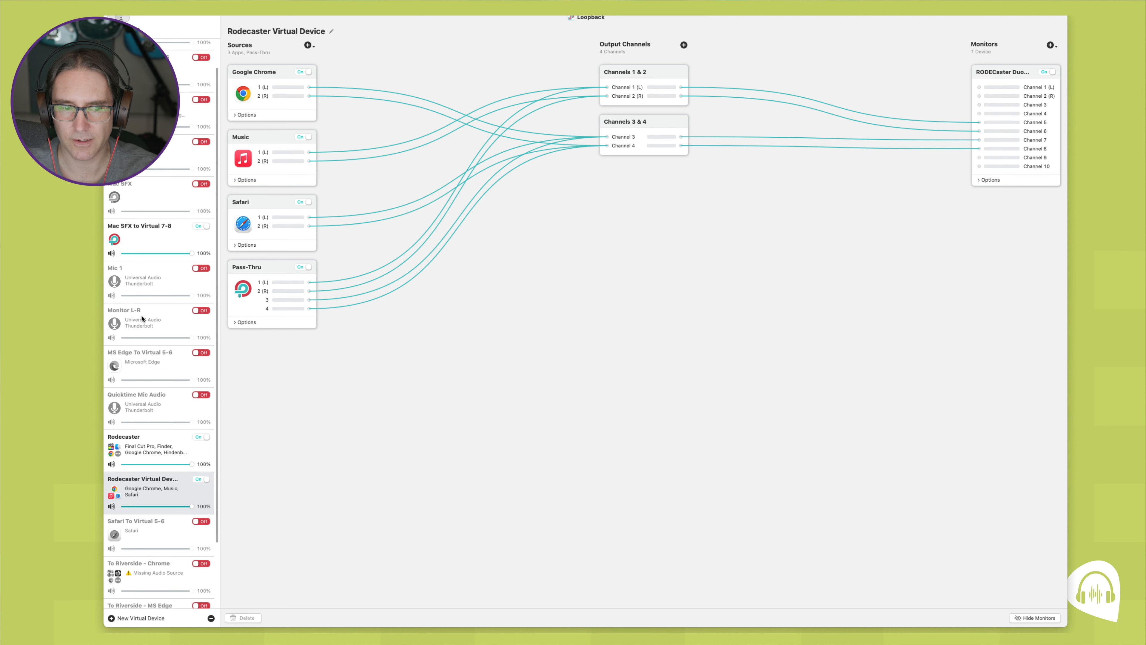
scroll(141, 319, "down", 5)
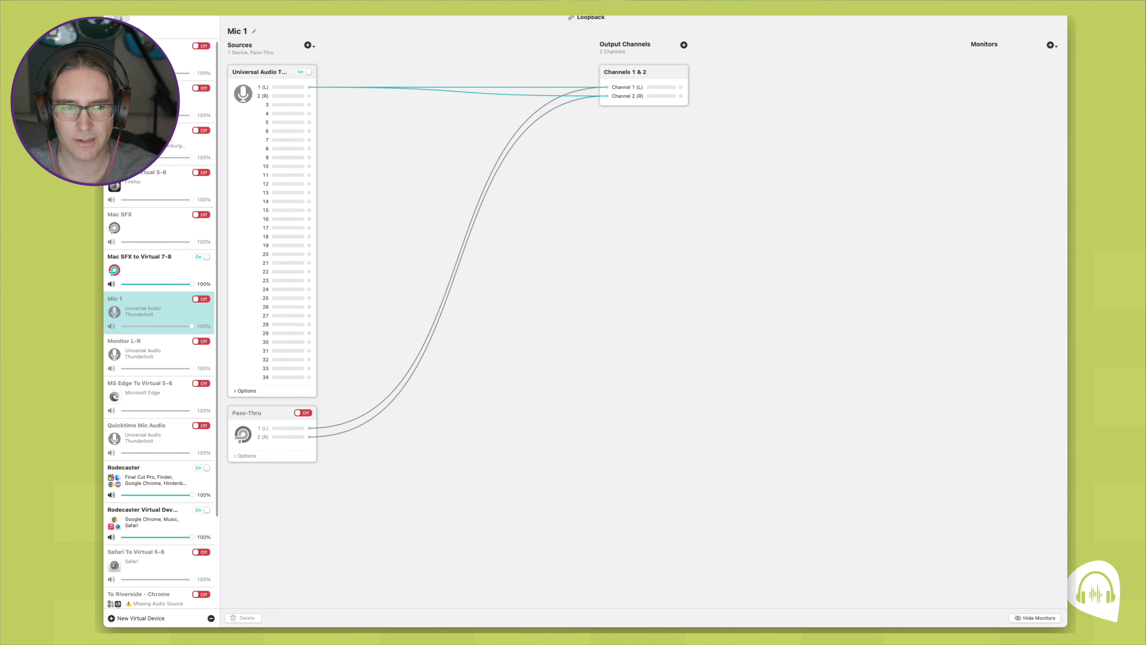
left_click(147, 144)
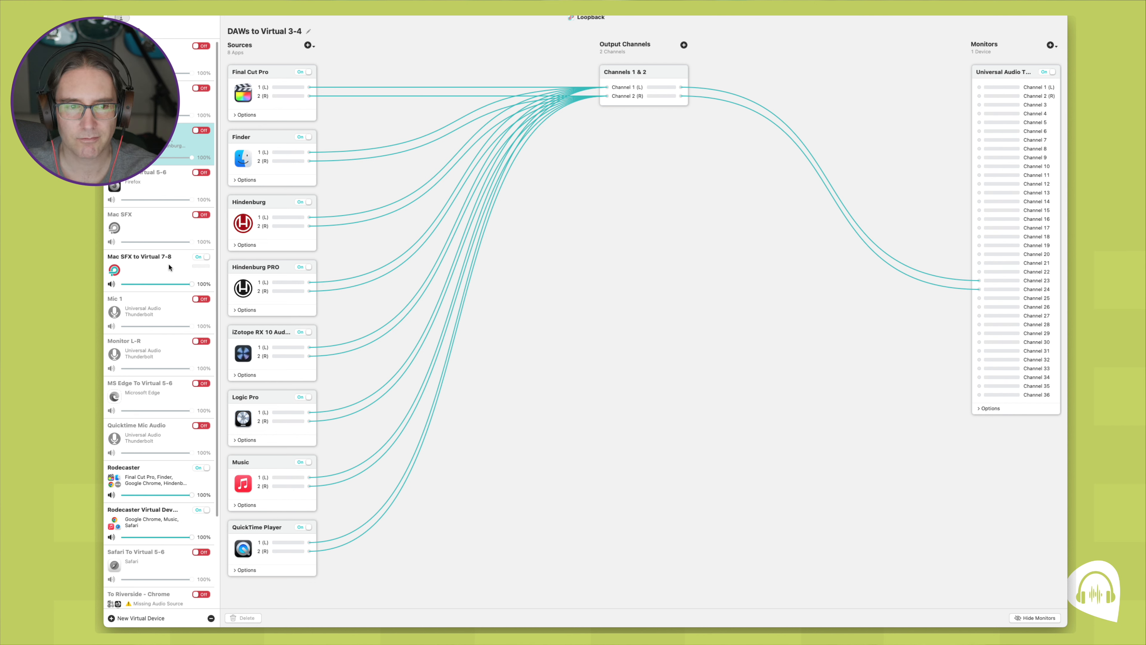
Create a new virtual device and name it Rodecaster Music
scroll(120, 316, "down", 5)
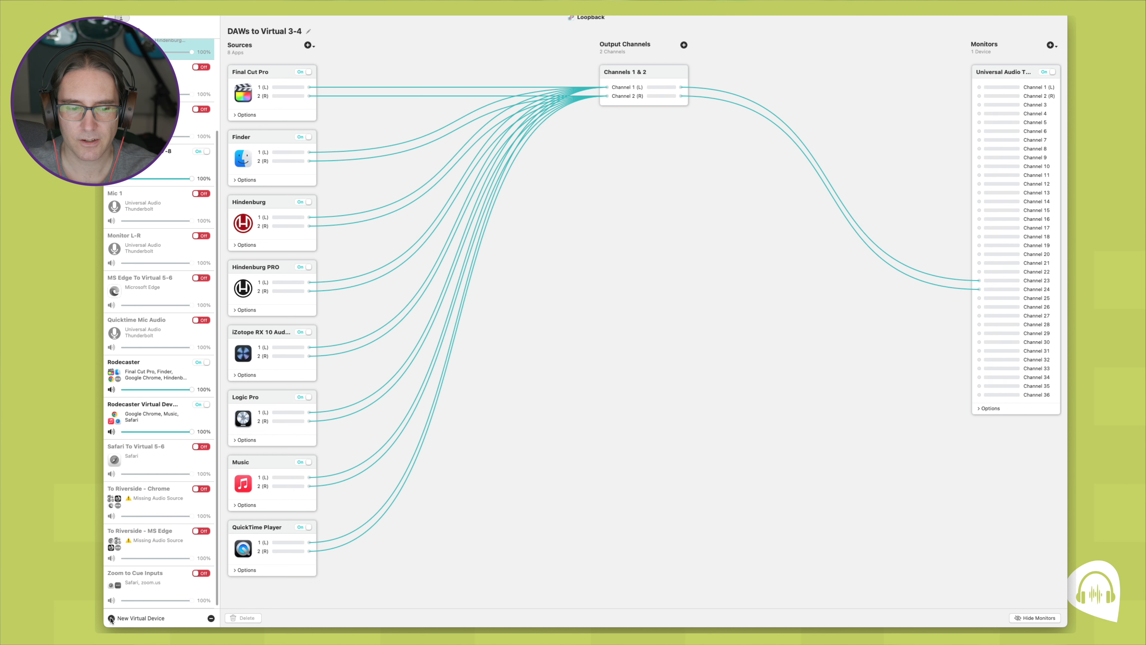
left_click(111, 618)
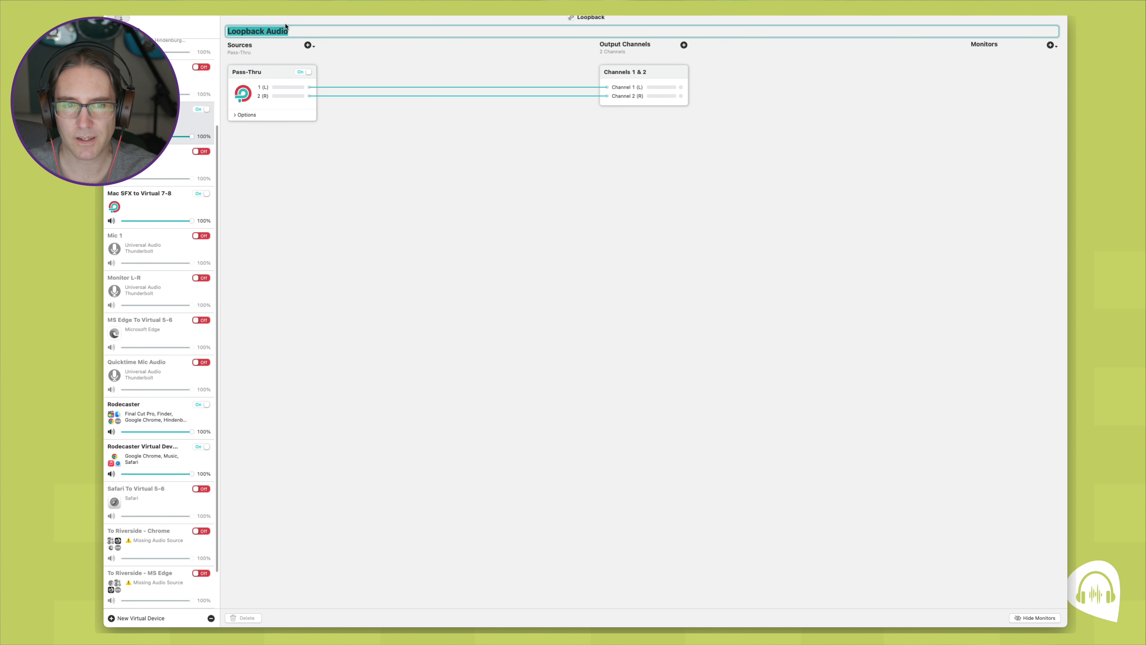
double_click(295, 31)
triple_click(295, 31)
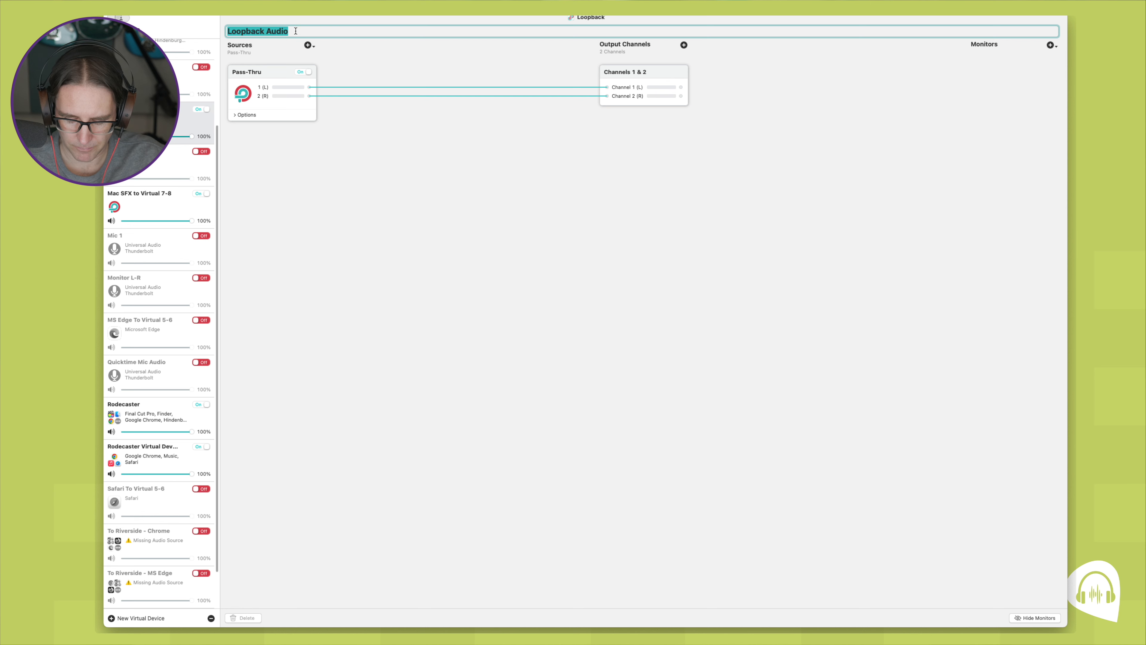
type("M")
key("BackSpace")
type("Rod")
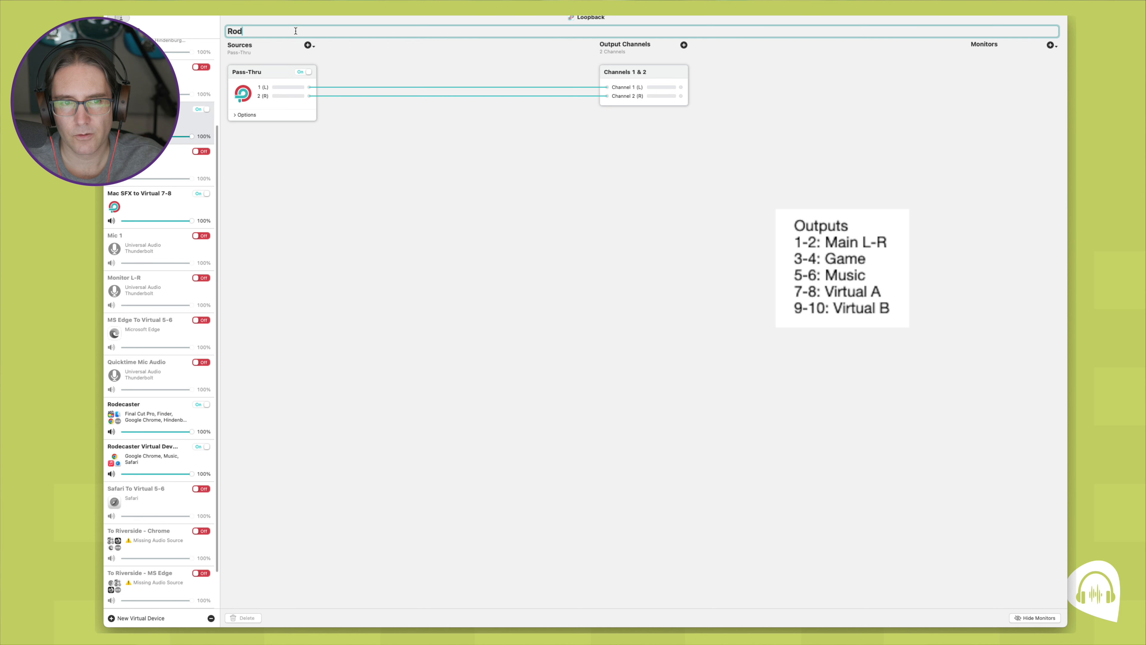
type("ecaster M")
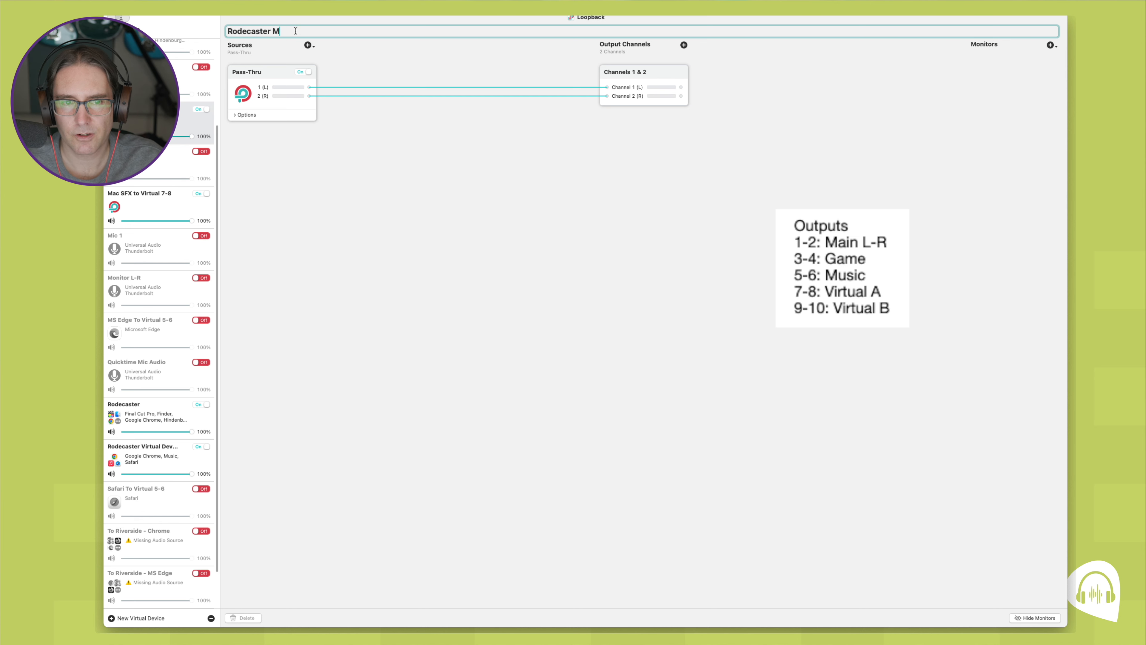
type("usic")
key("Return")
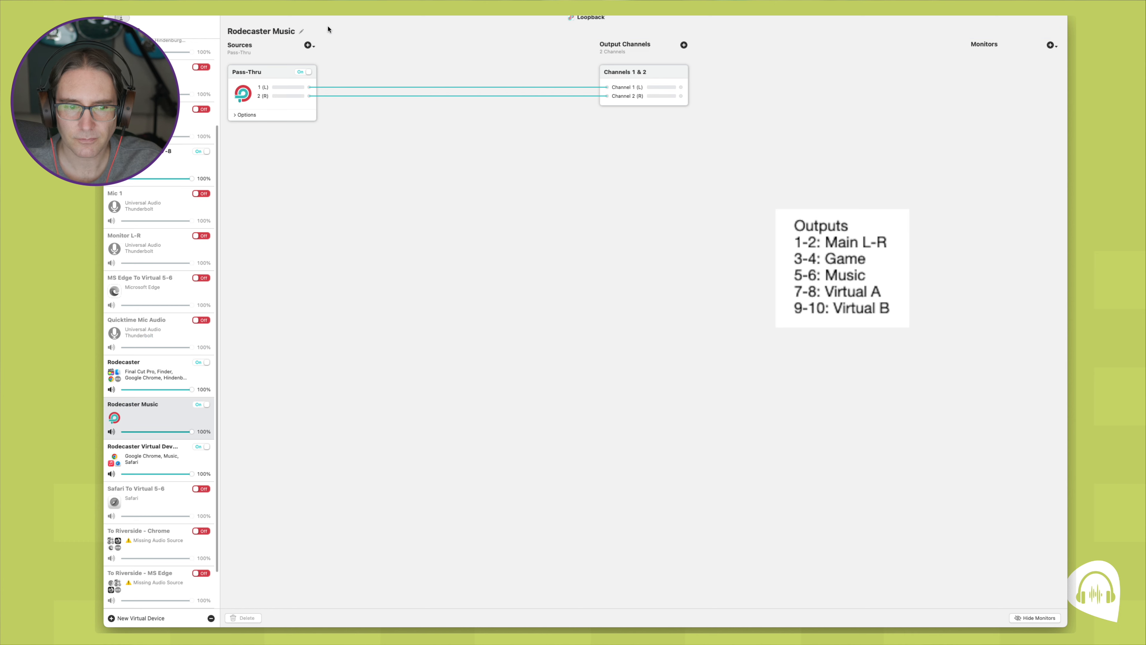
Add Music as a source and RODECaster Duo Main Multitrack as a monitor of the Rodecaster Music device
left_click(307, 46)
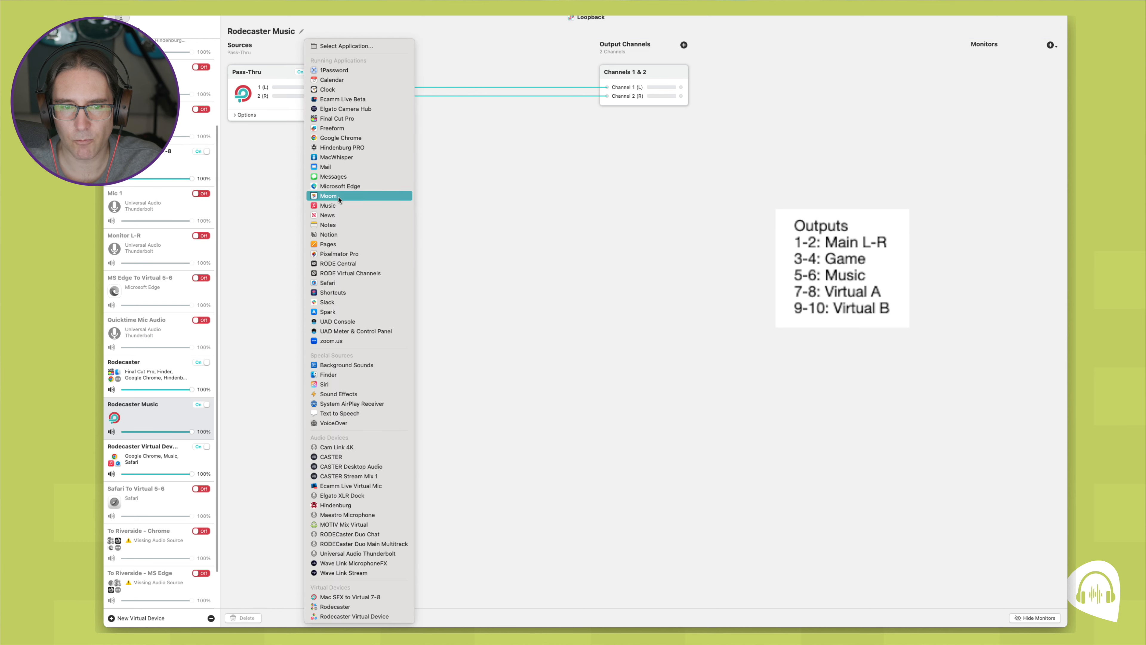
left_click(330, 205)
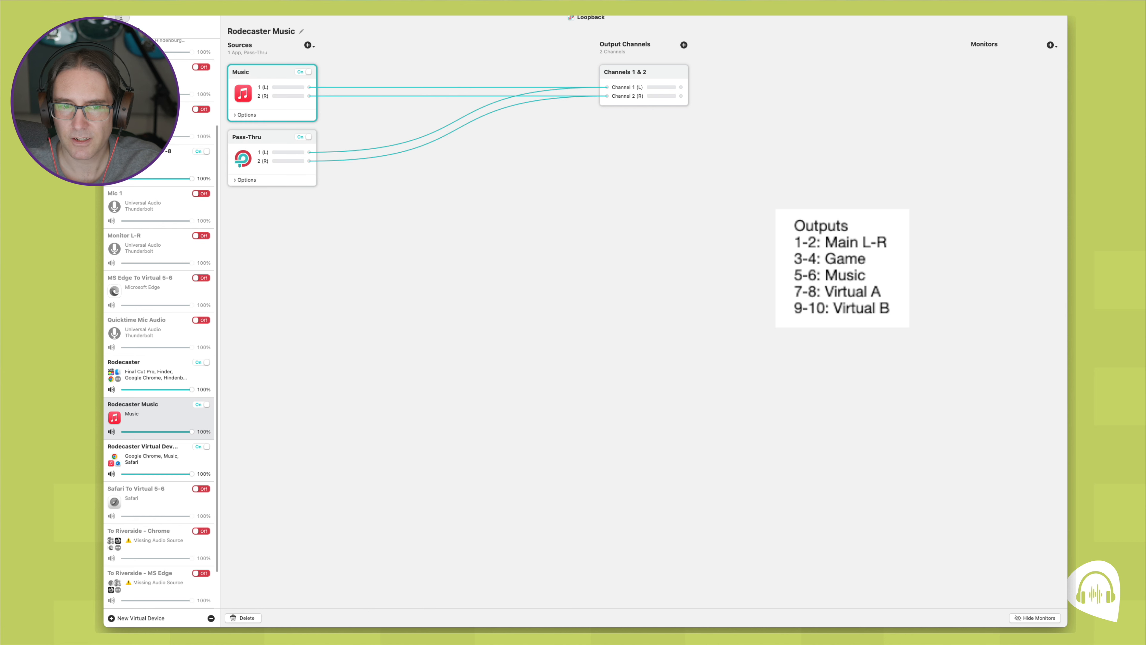
left_click(1050, 45)
left_click(1057, 187)
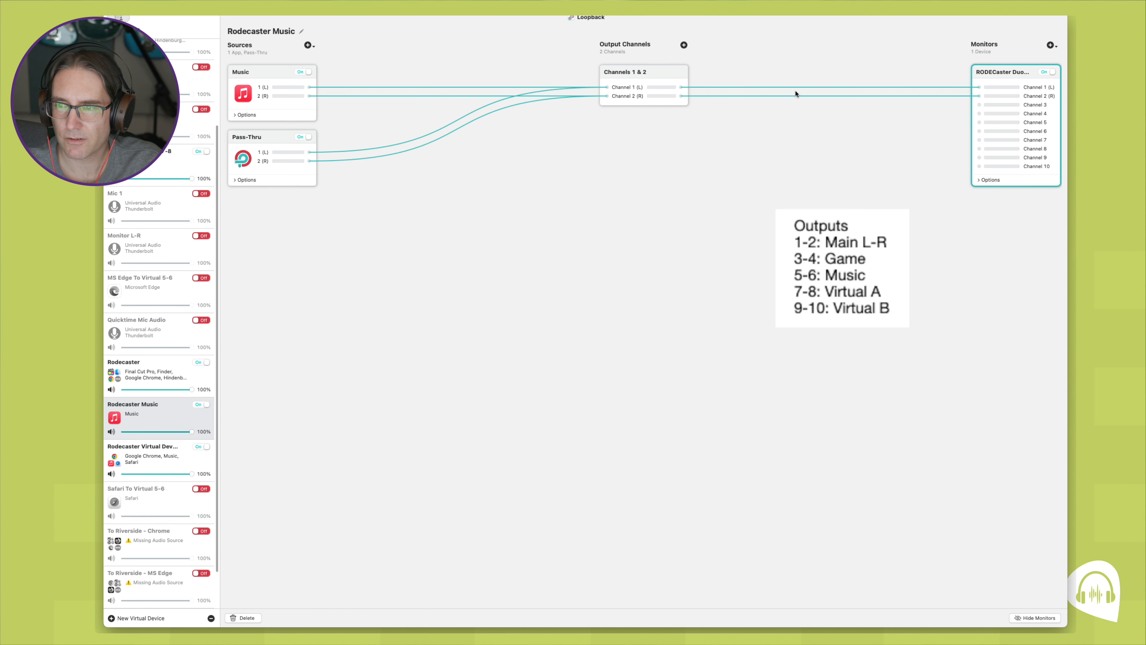
Replace the default monitor connections by routing output channels 1 and 2 to RODECaster Duo monitor channels 5 and 6
left_click(768, 87)
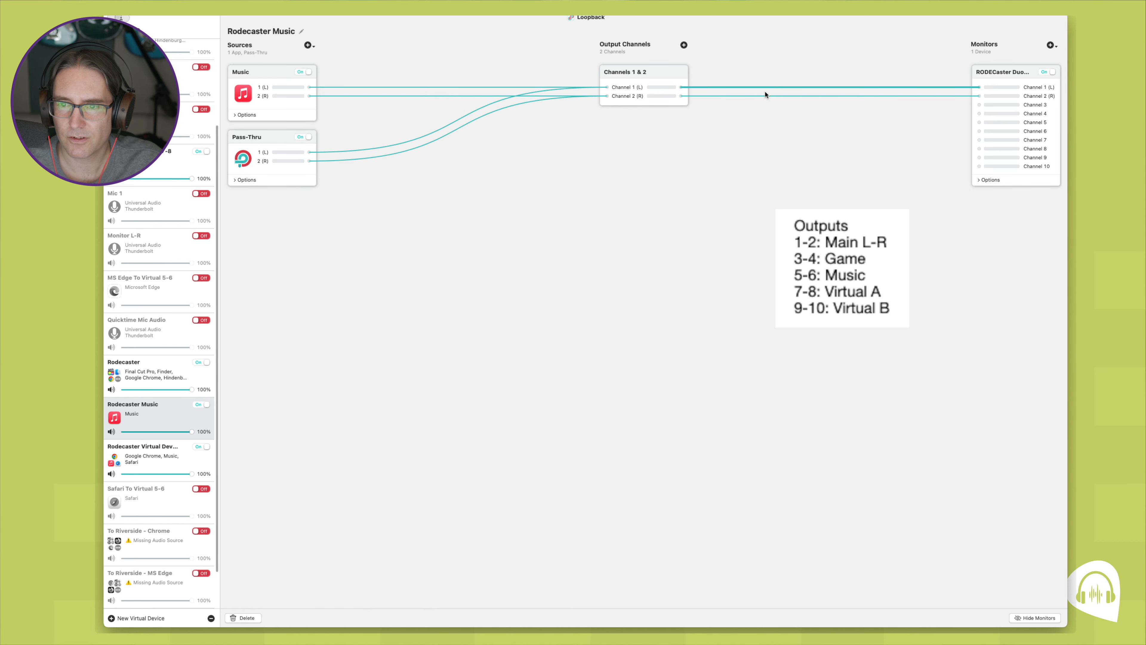
left_click(765, 95, "shift")
left_click(250, 617)
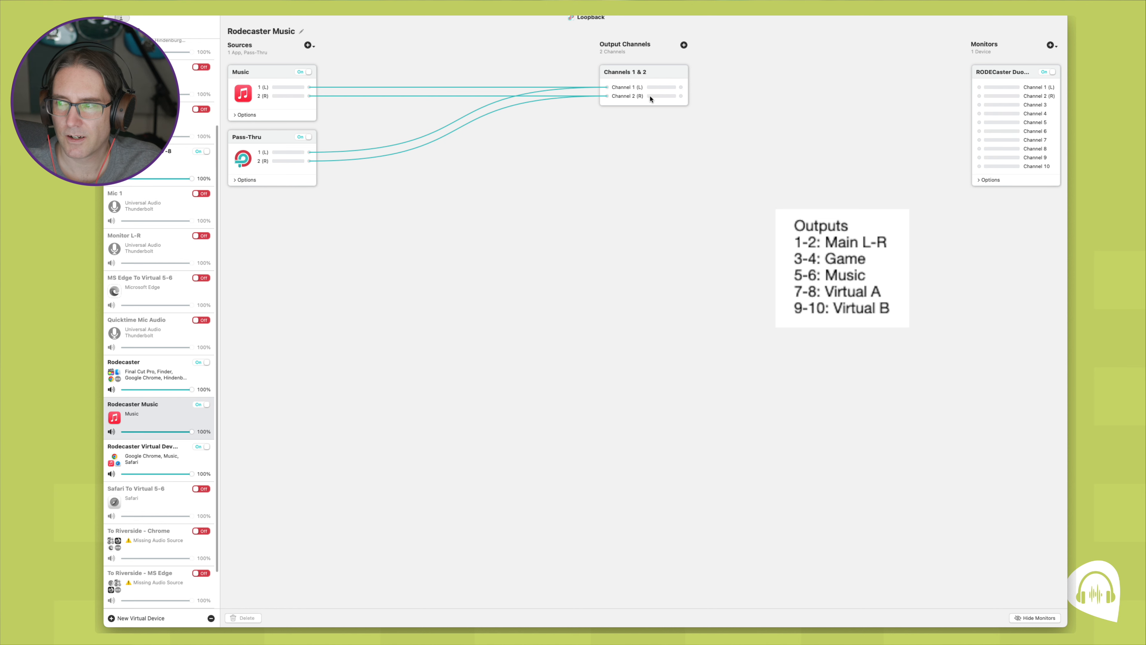
left_click_drag(680, 87, 979, 123)
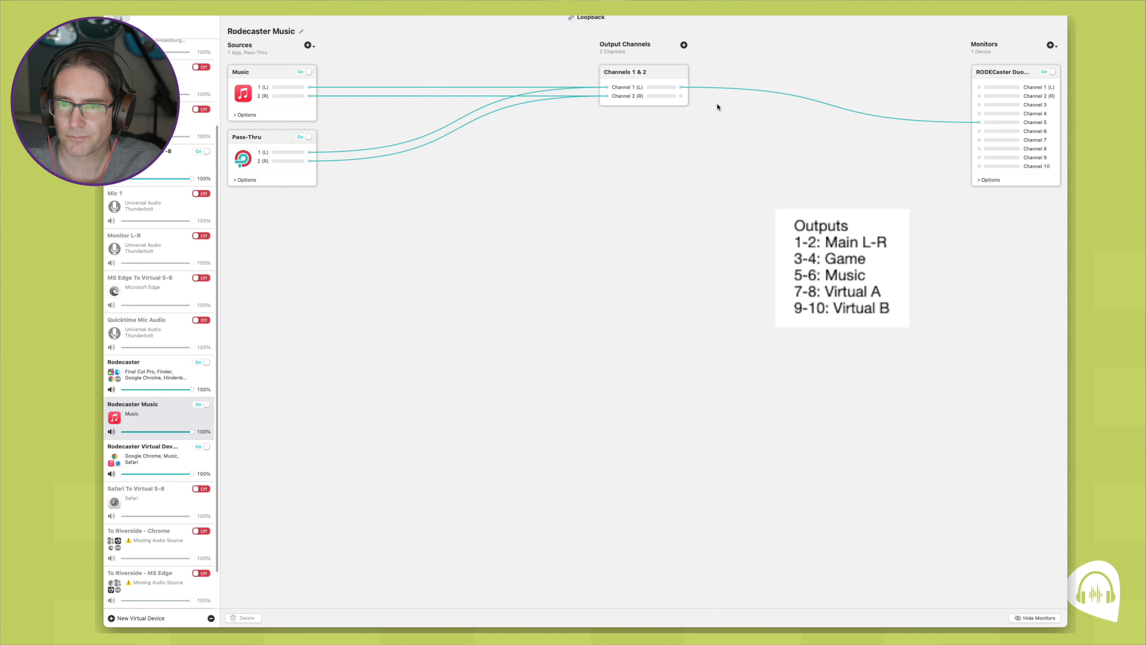
left_click_drag(681, 95, 979, 131)
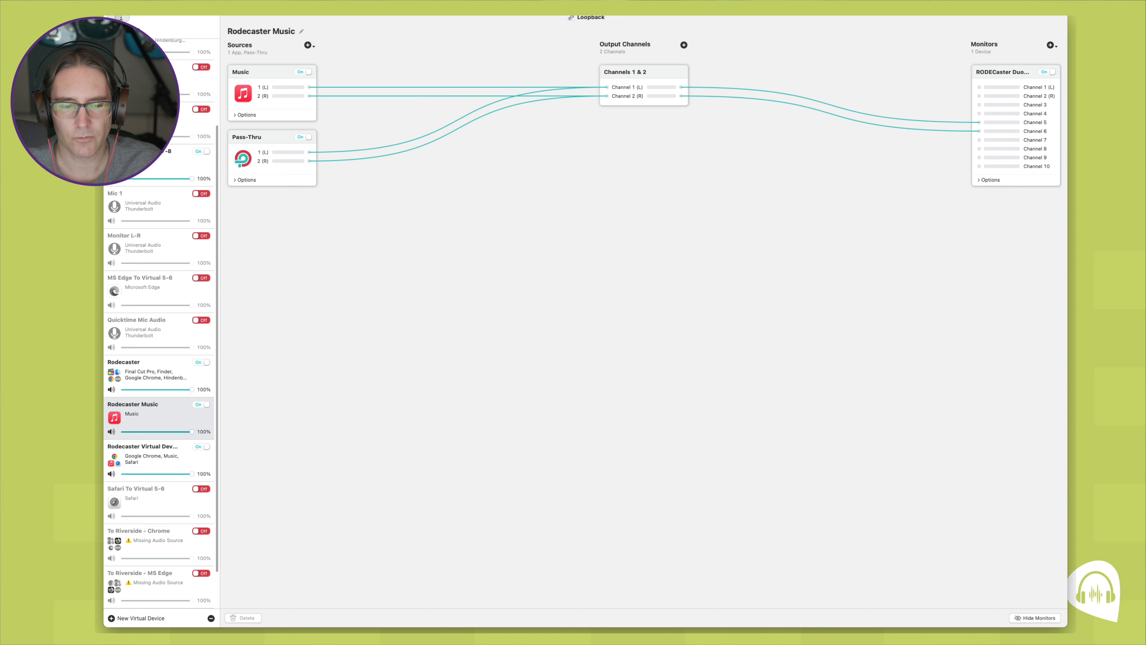
Create another virtual device and name it Rodecaster Browser Audio
left_click(112, 619)
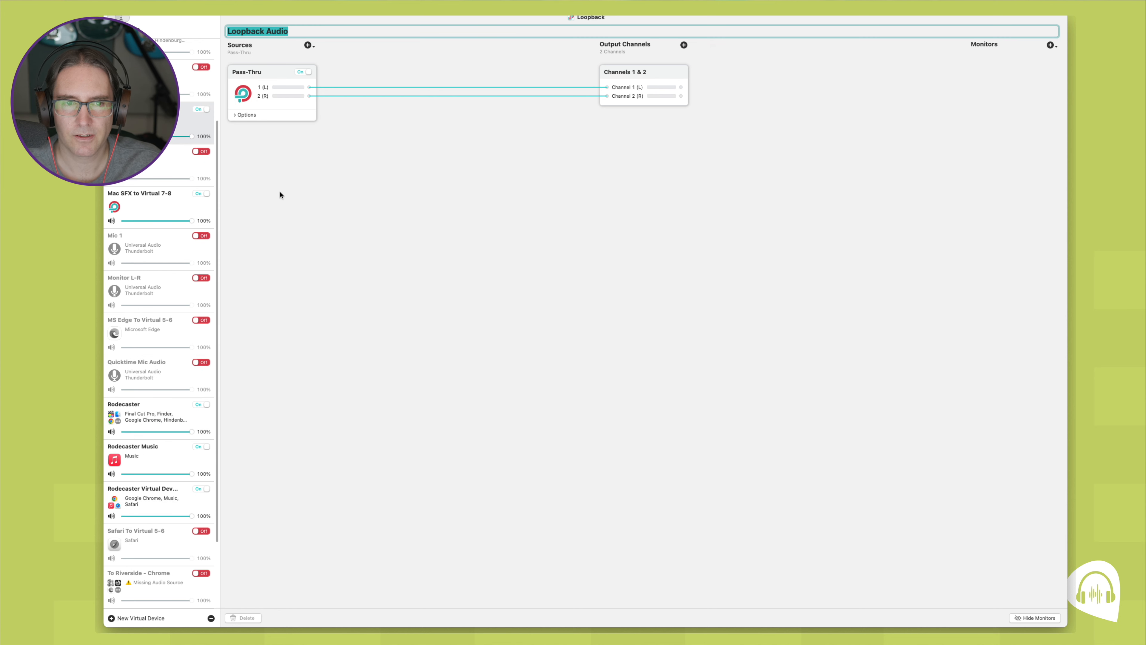
type("Rodecas")
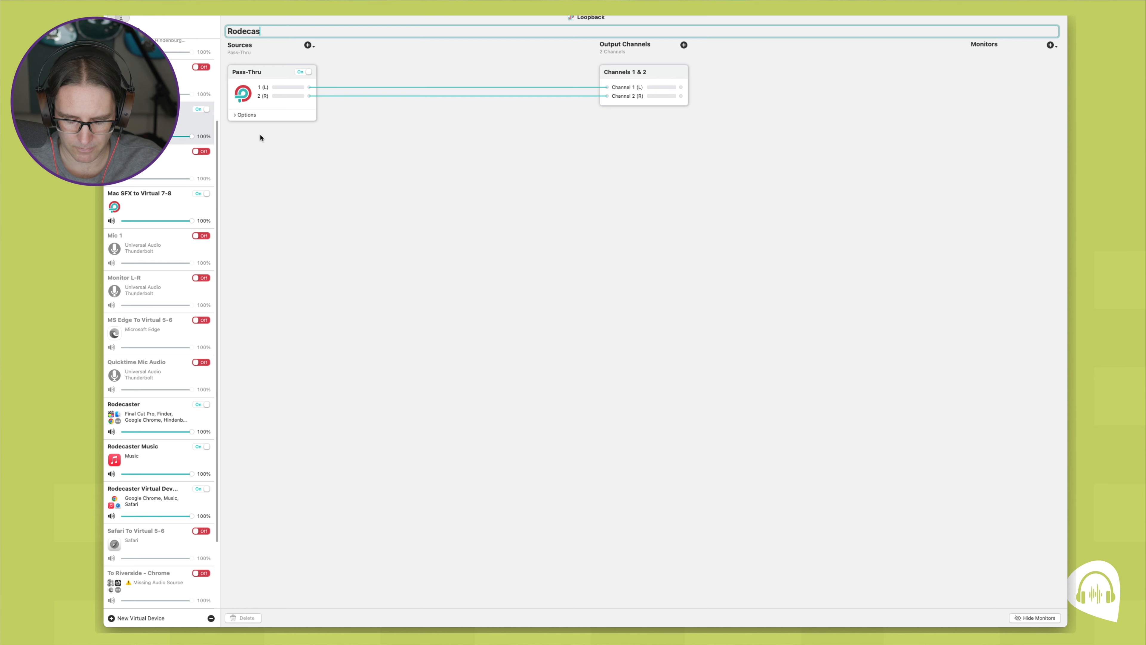
type("ter Br")
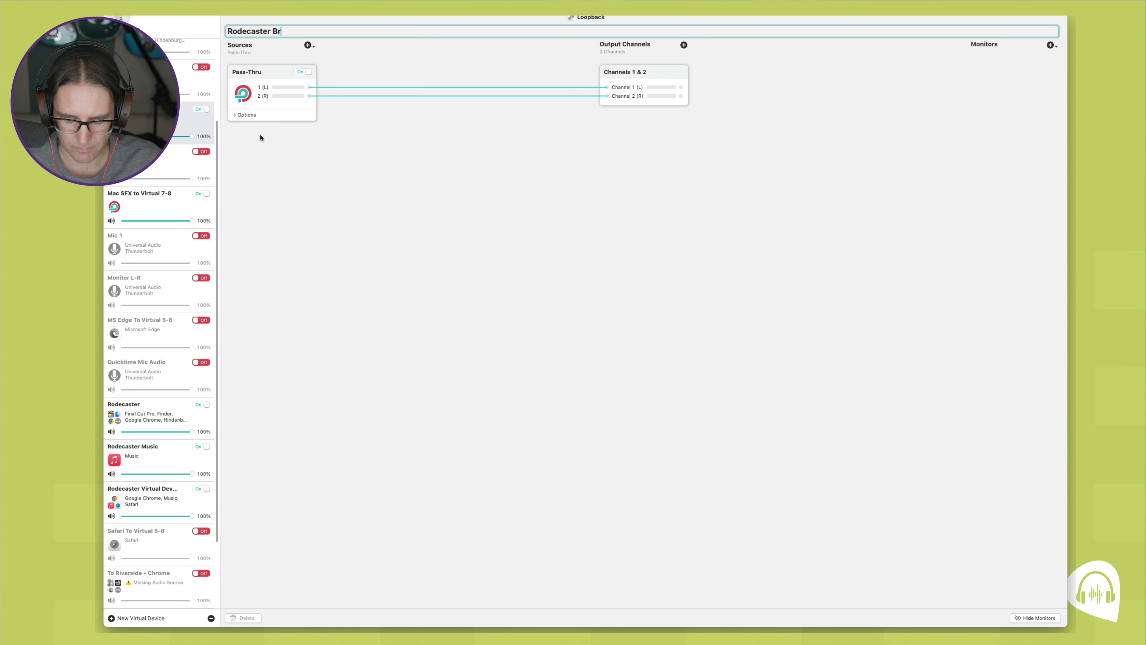
type("owser Audio")
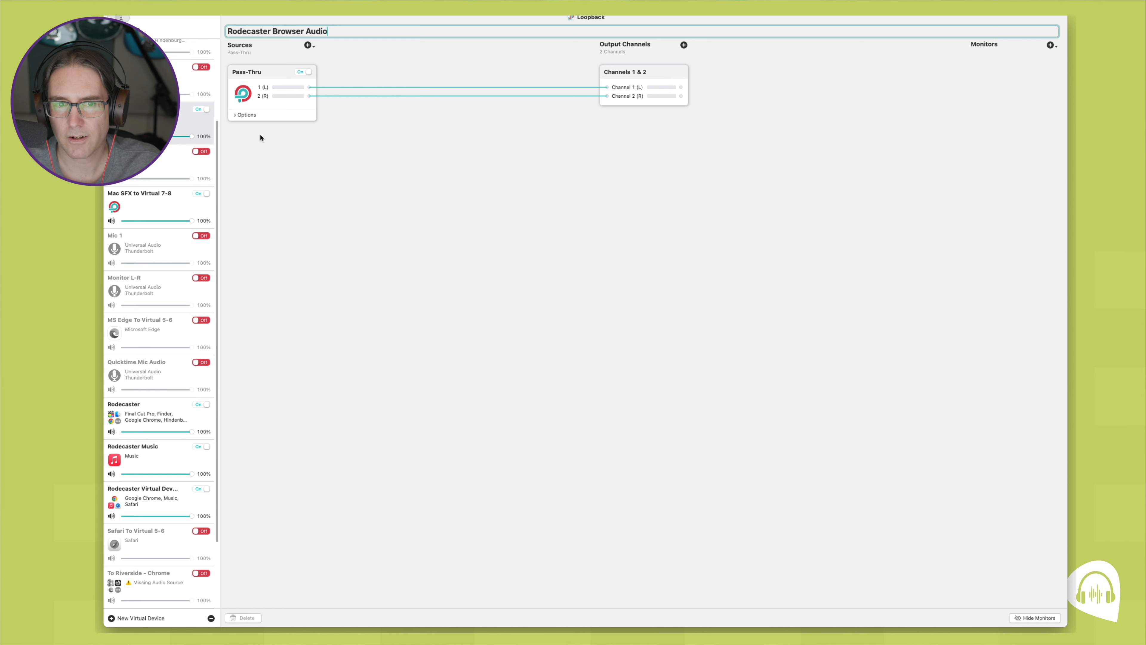
key("Return")
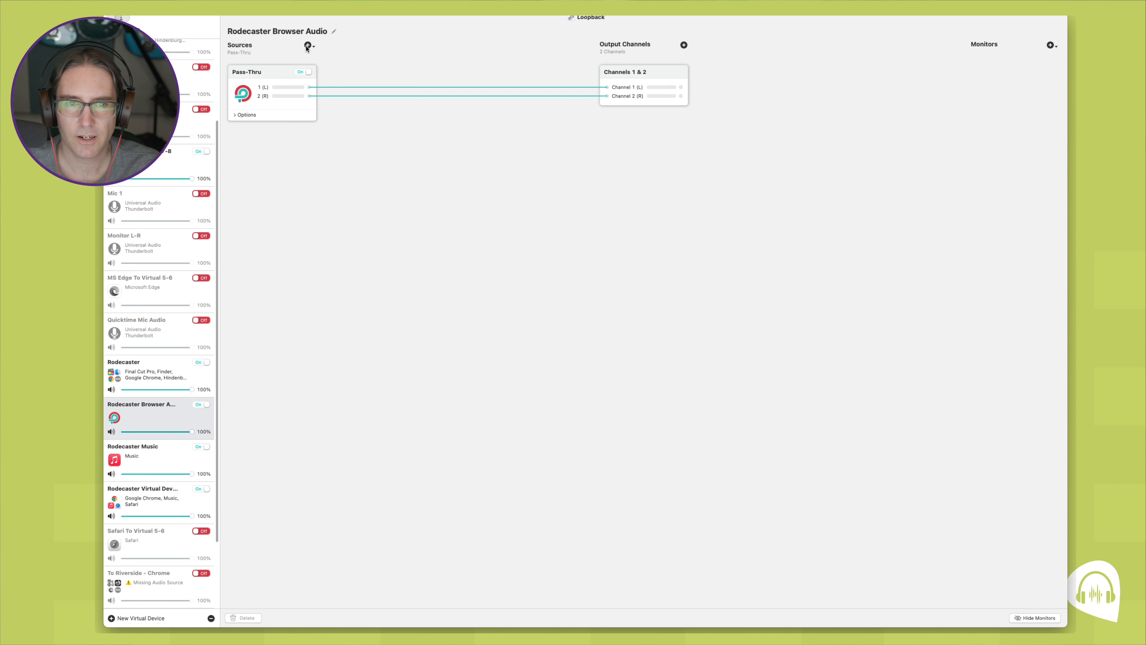
Add Google Chrome and Safari as sources of the Rodecaster Browser Audio device
left_click(308, 46)
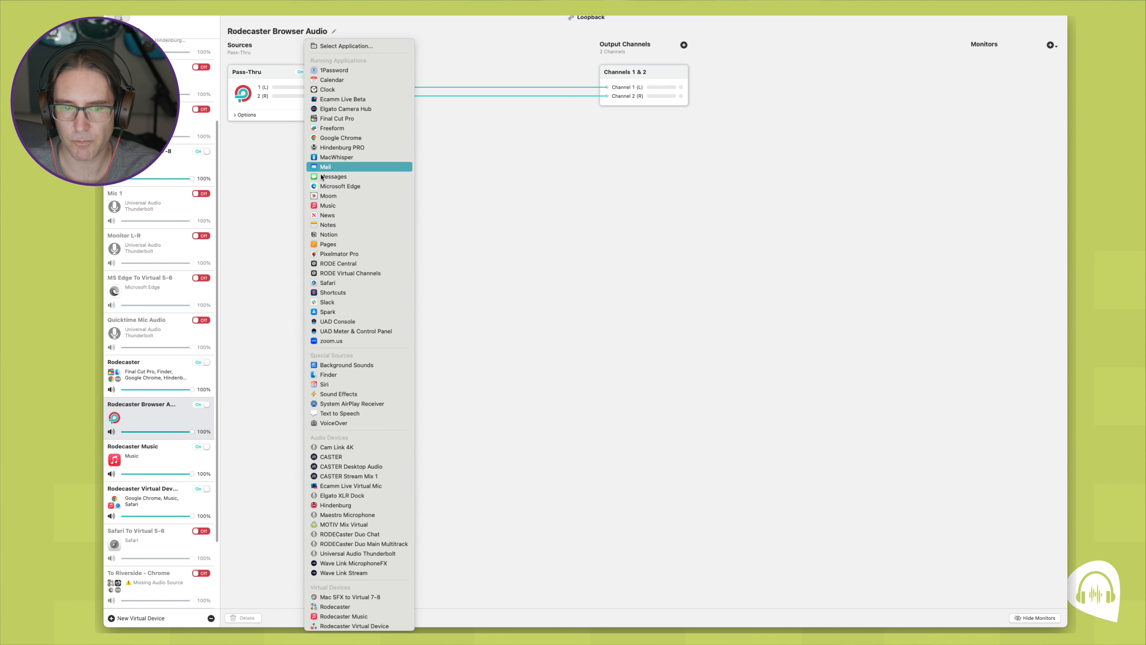
left_click(341, 138)
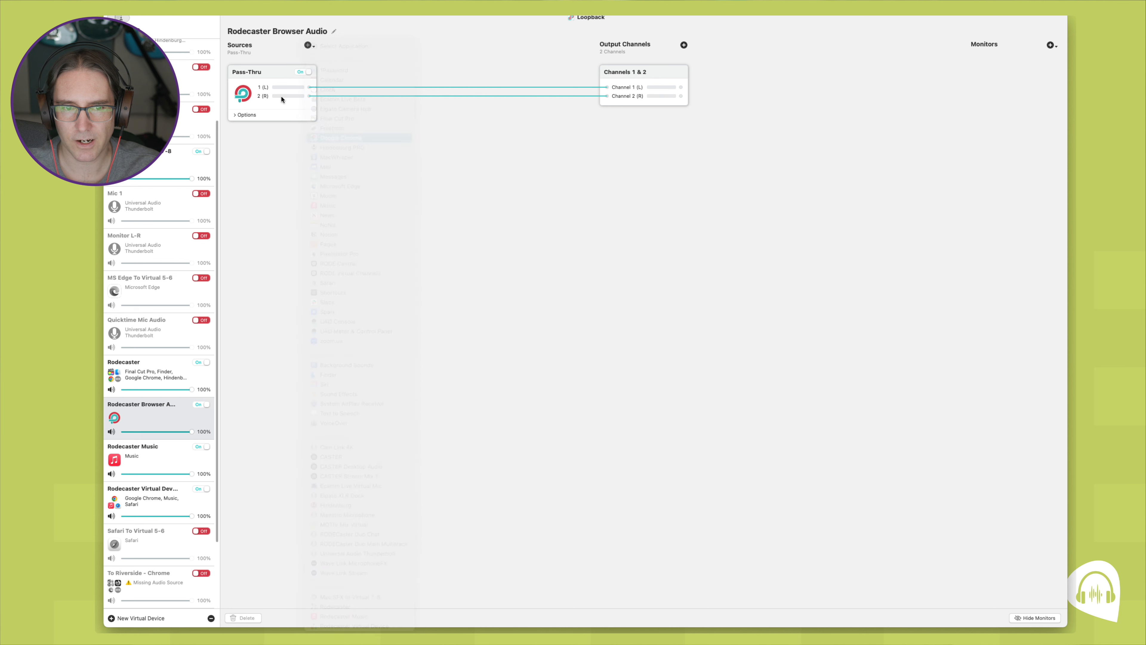
left_click(308, 45)
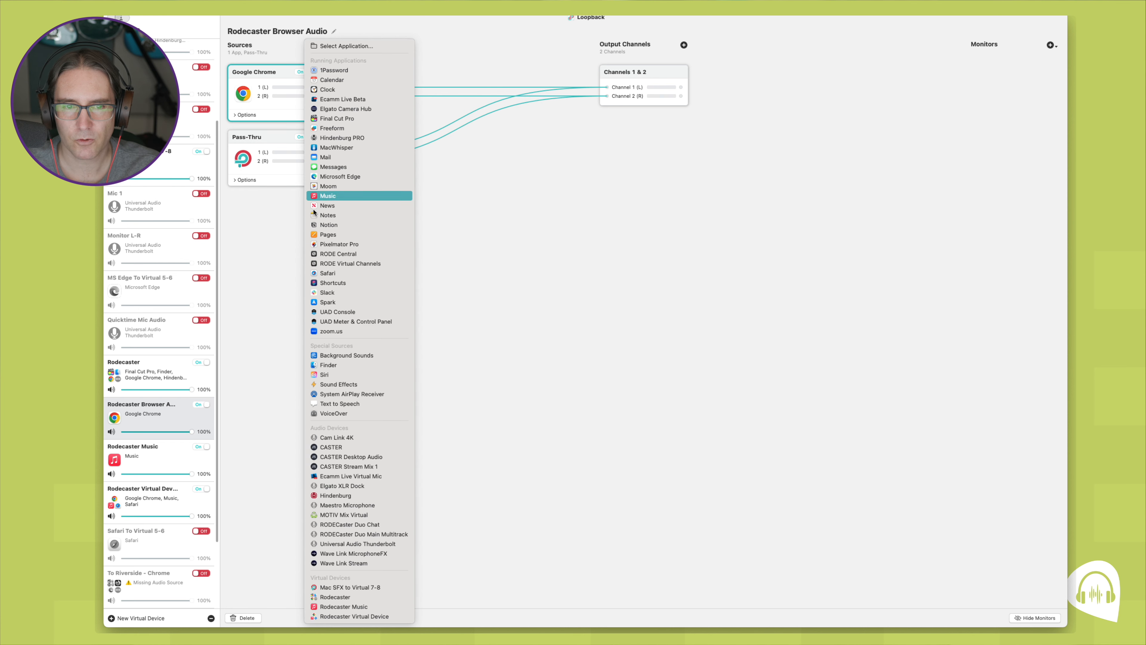
left_click(316, 273)
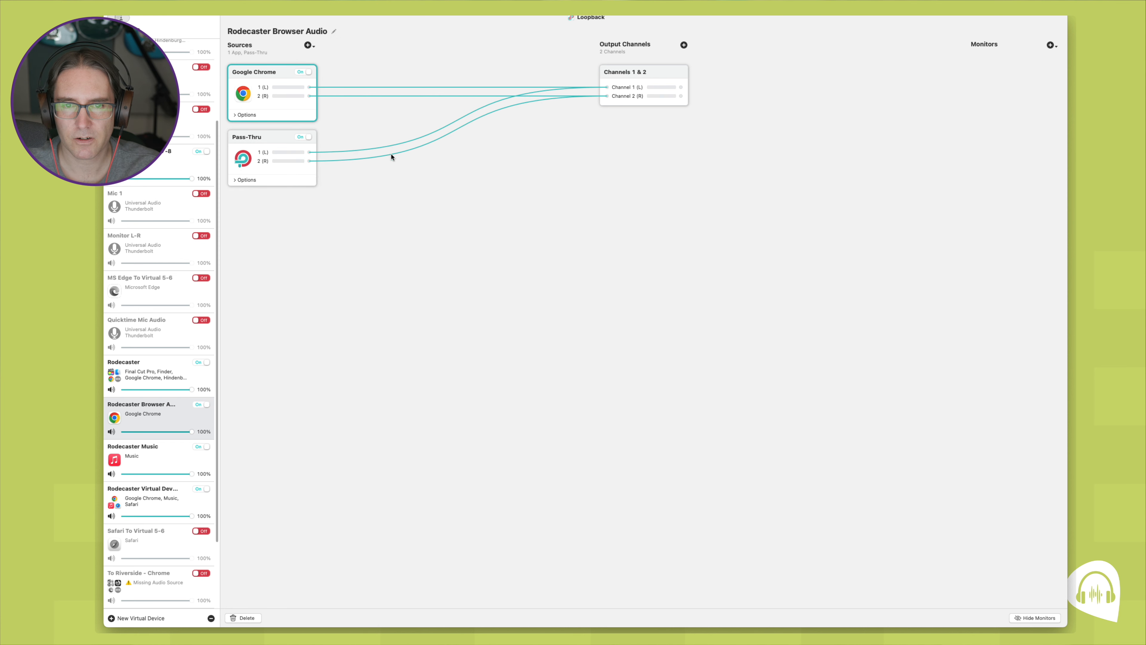
Delete the connections from Google Chrome and Safari to output channels 1 and 2
left_click(391, 88)
left_click(388, 96, "shift")
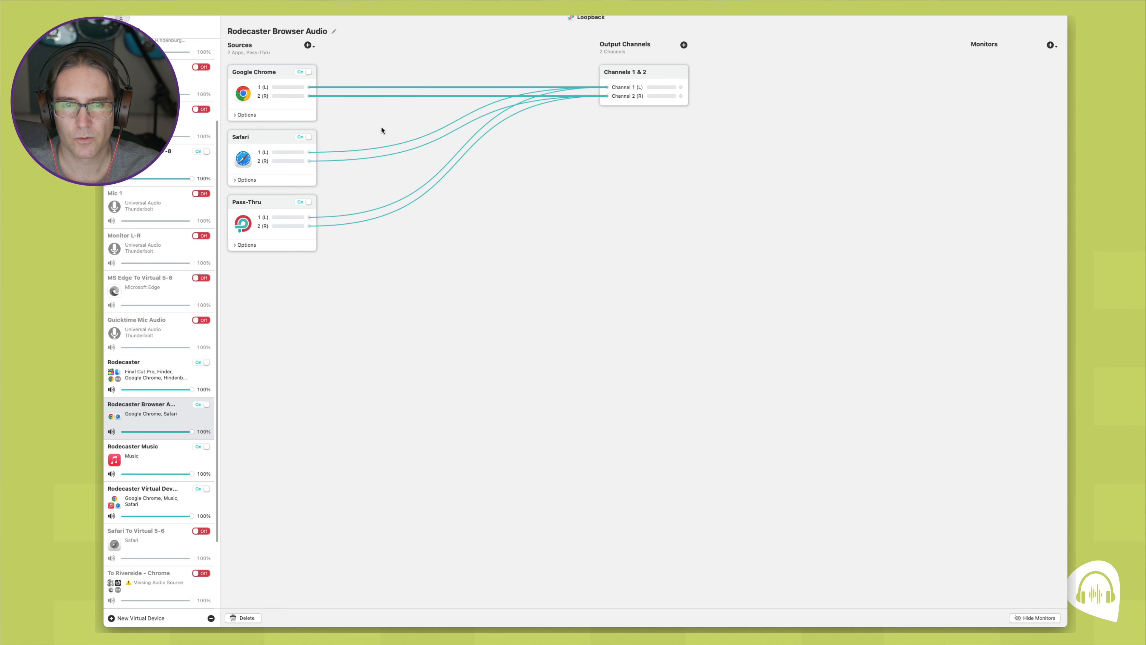
left_click(379, 149, "shift")
left_click(377, 158, "shift")
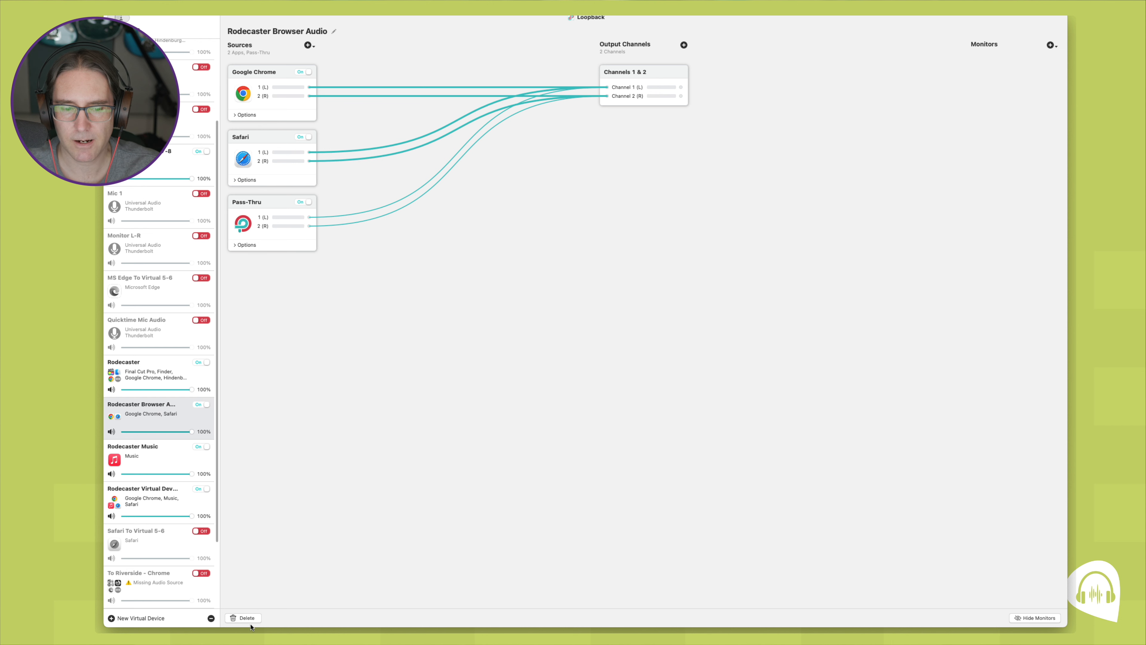
left_click(244, 618)
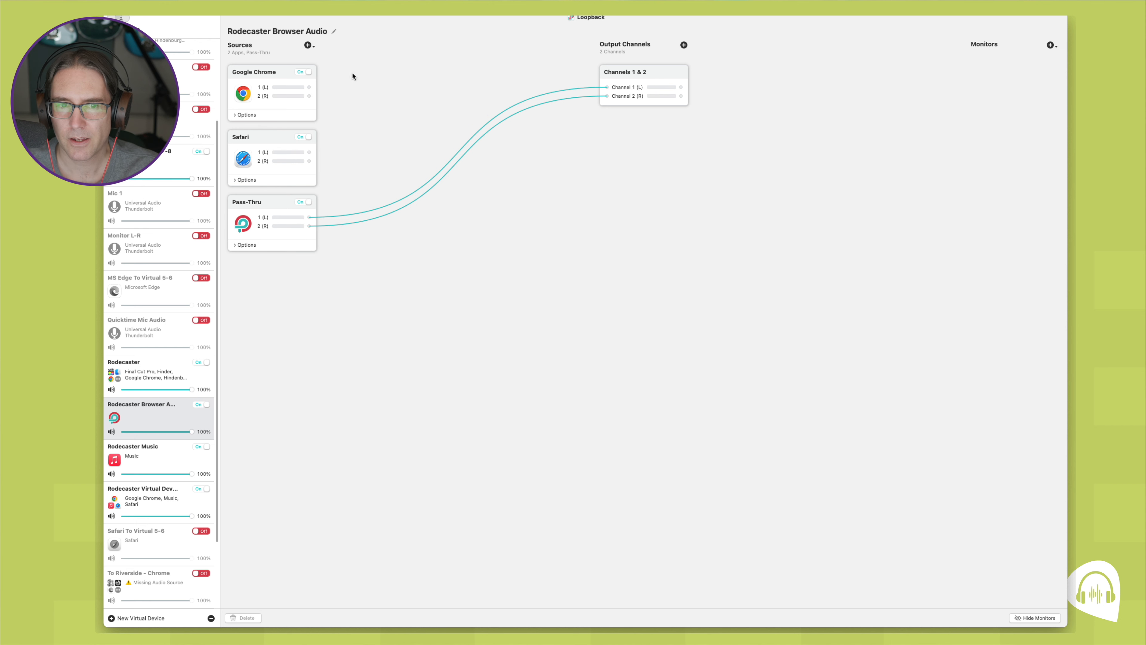
Reconnect the left and right channels of Google Chrome and Safari to output channels 1 and 2
left_click_drag(310, 87, 607, 87)
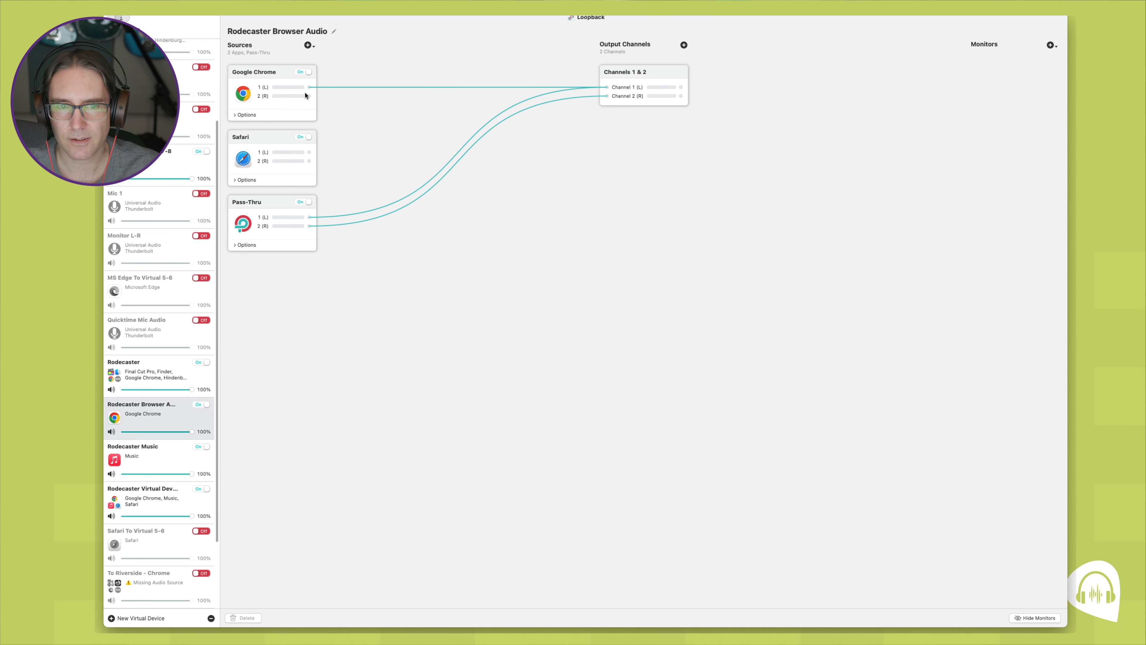
left_click_drag(309, 95, 606, 96)
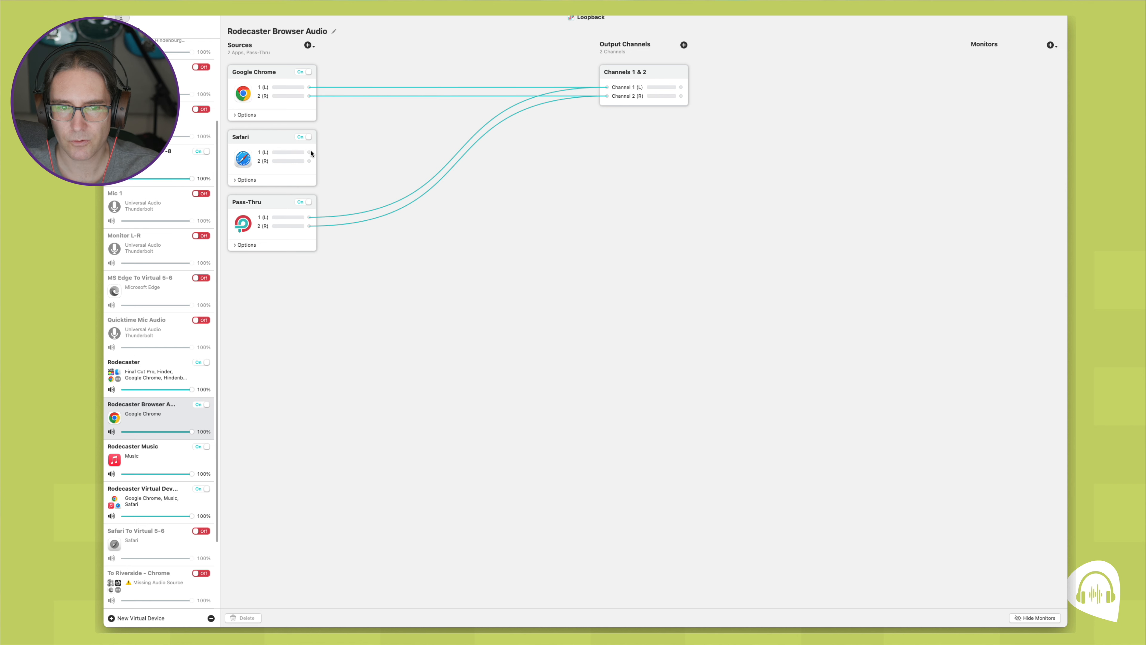
left_click_drag(309, 152, 606, 87)
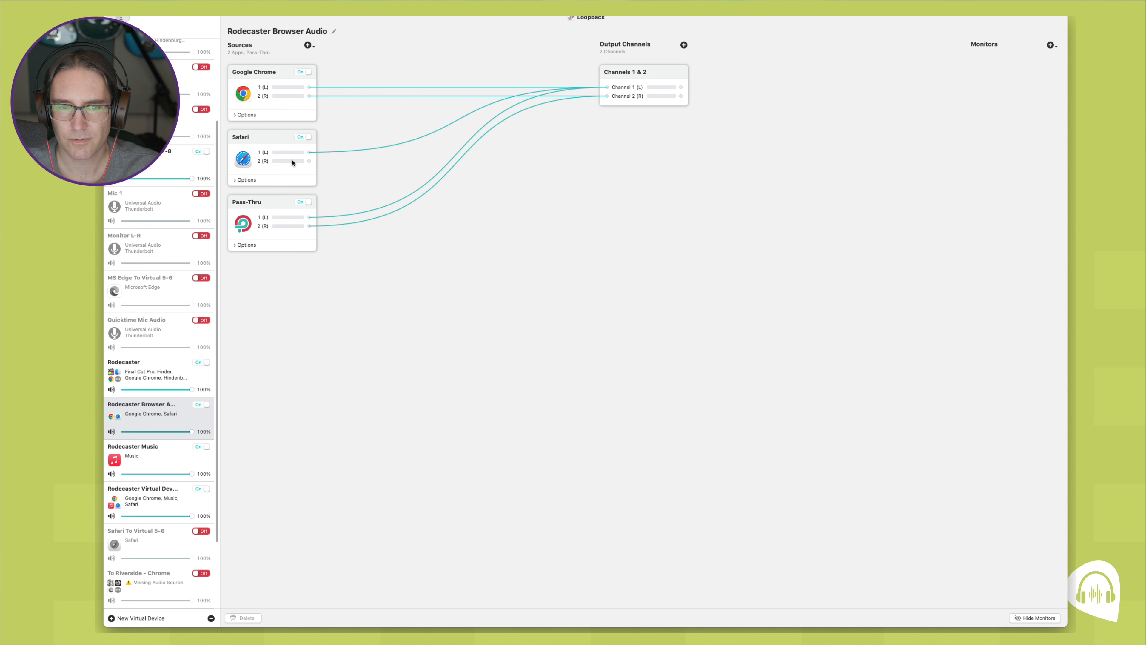
left_click_drag(310, 162, 607, 97)
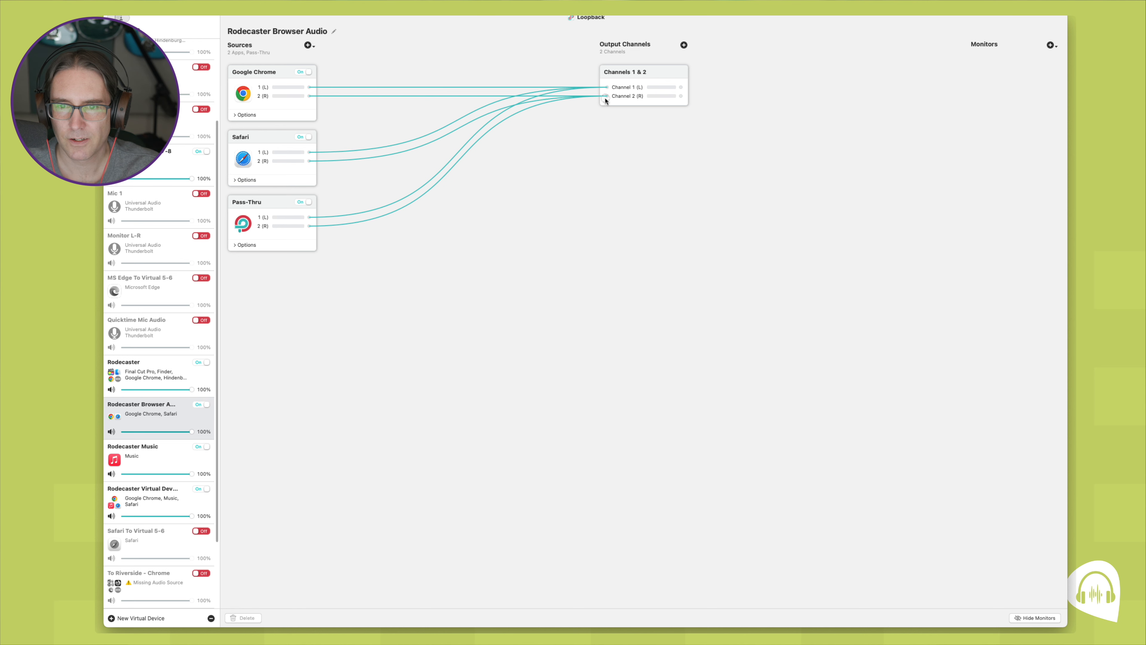
Add RODECaster Duo Main Multitrack as a monitor and route output channels 1 and 2 to its channels 7 and 8 instead of the defaults
left_click(1050, 45)
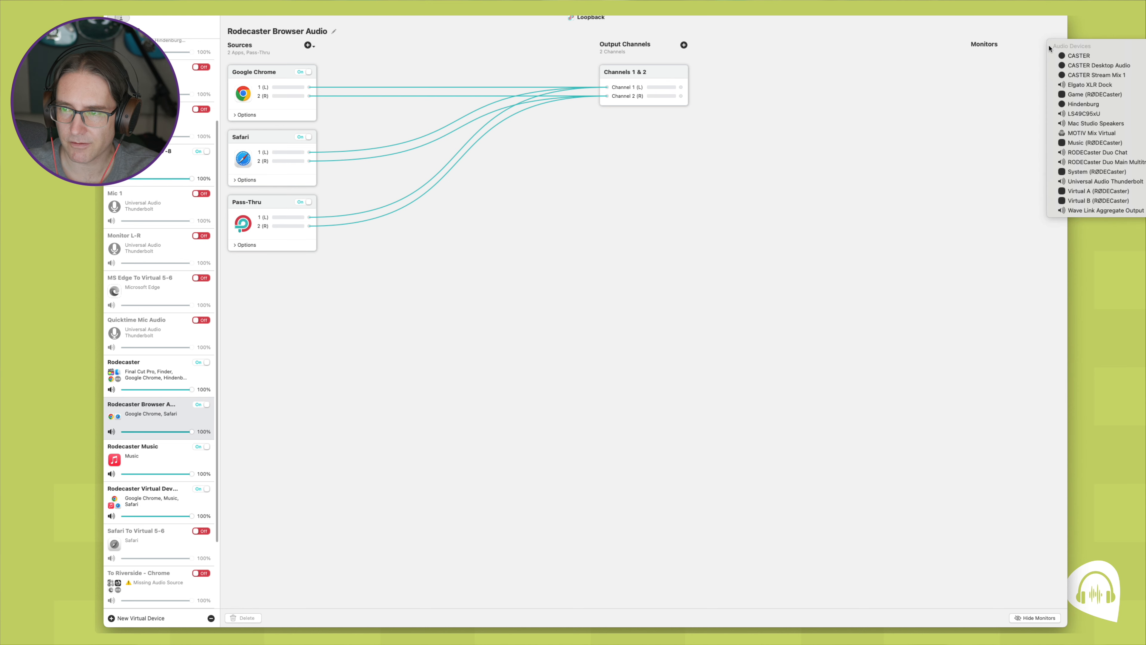
left_click(1079, 162)
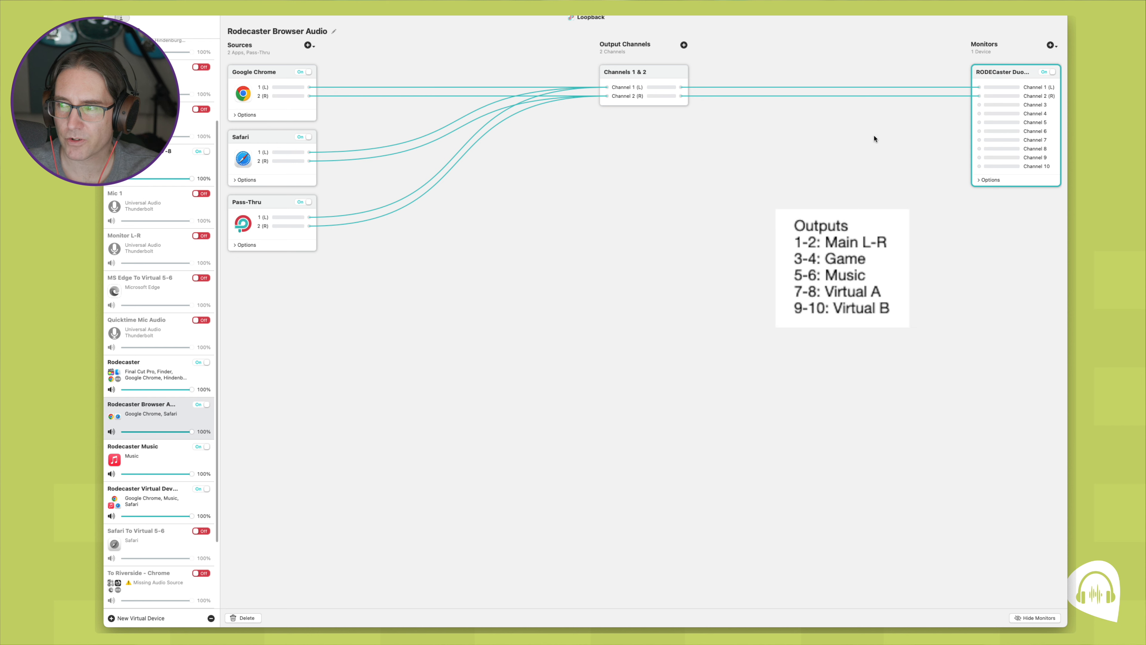
left_click(707, 88)
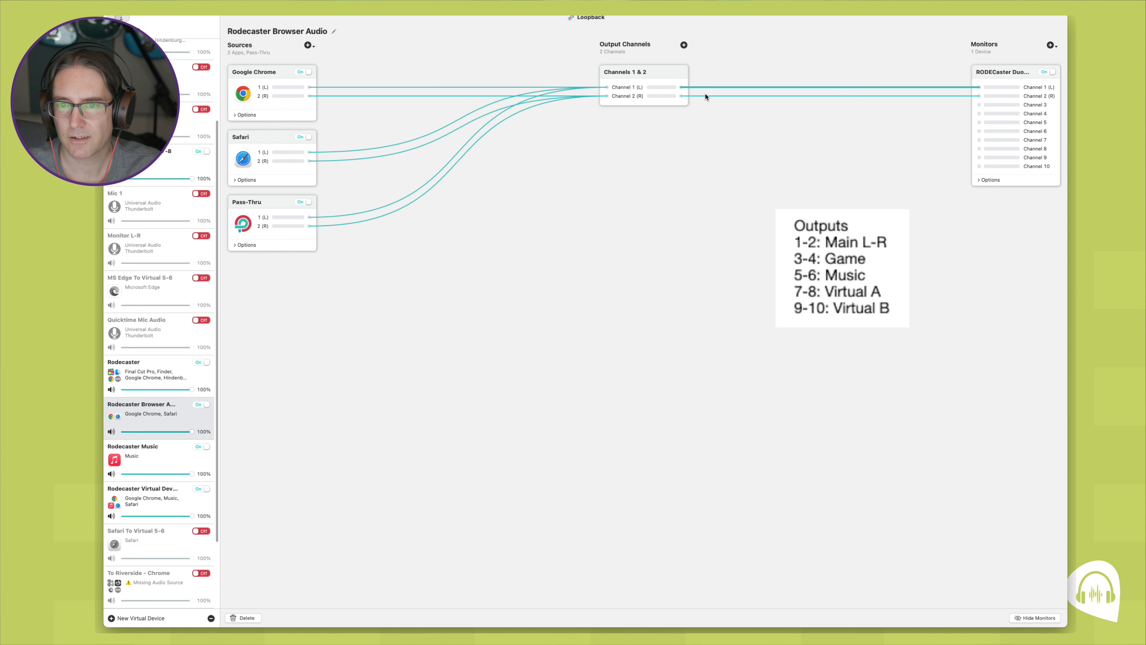
left_click(706, 96, "shift")
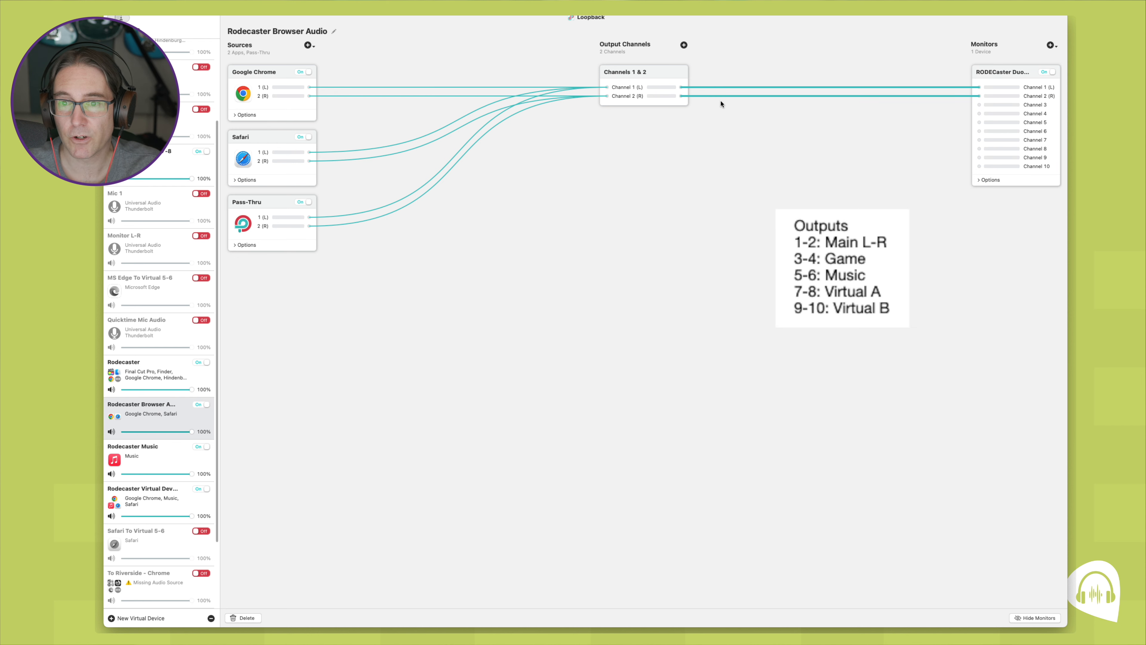
left_click(243, 617)
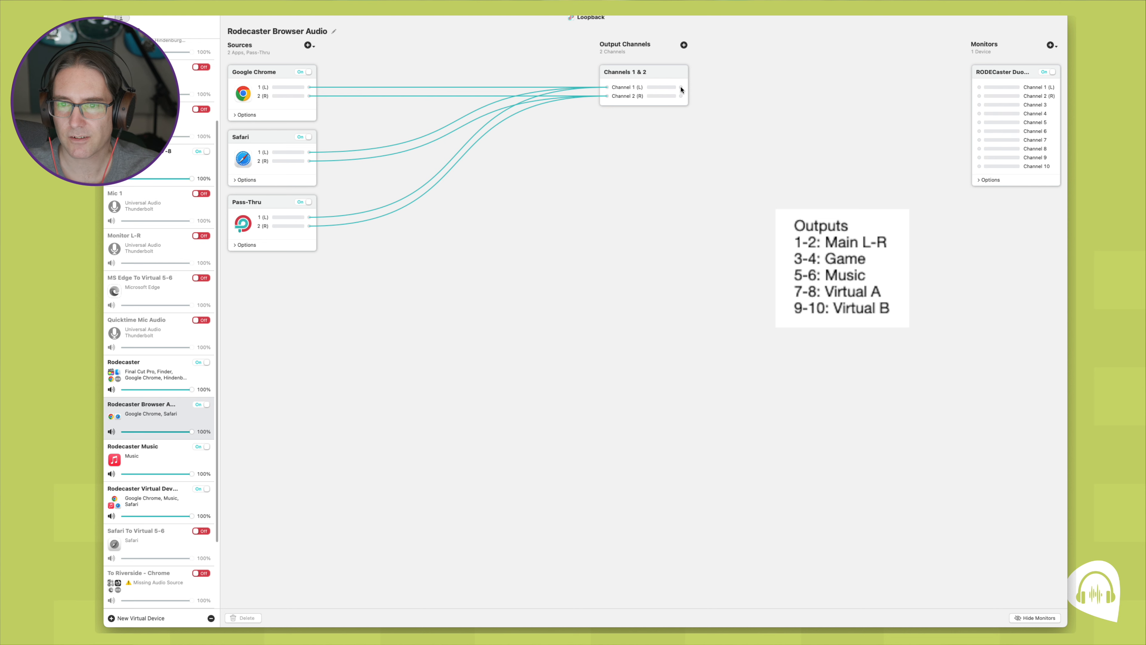
left_click_drag(680, 88, 979, 140)
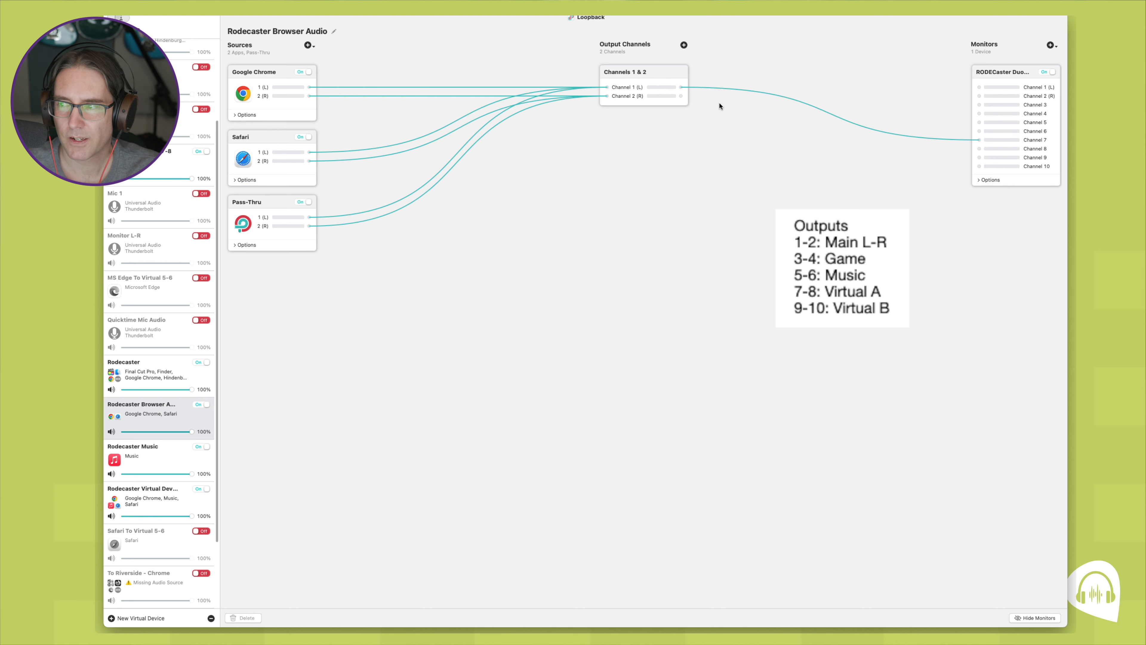
left_click_drag(680, 97, 978, 149)
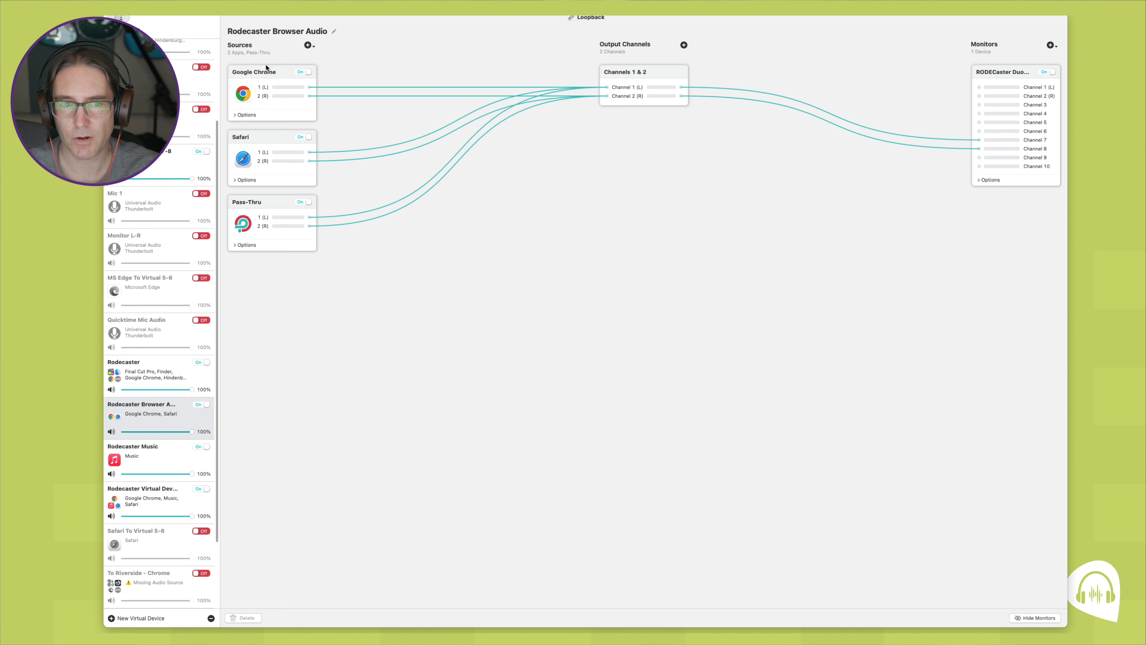
left_click(308, 45)
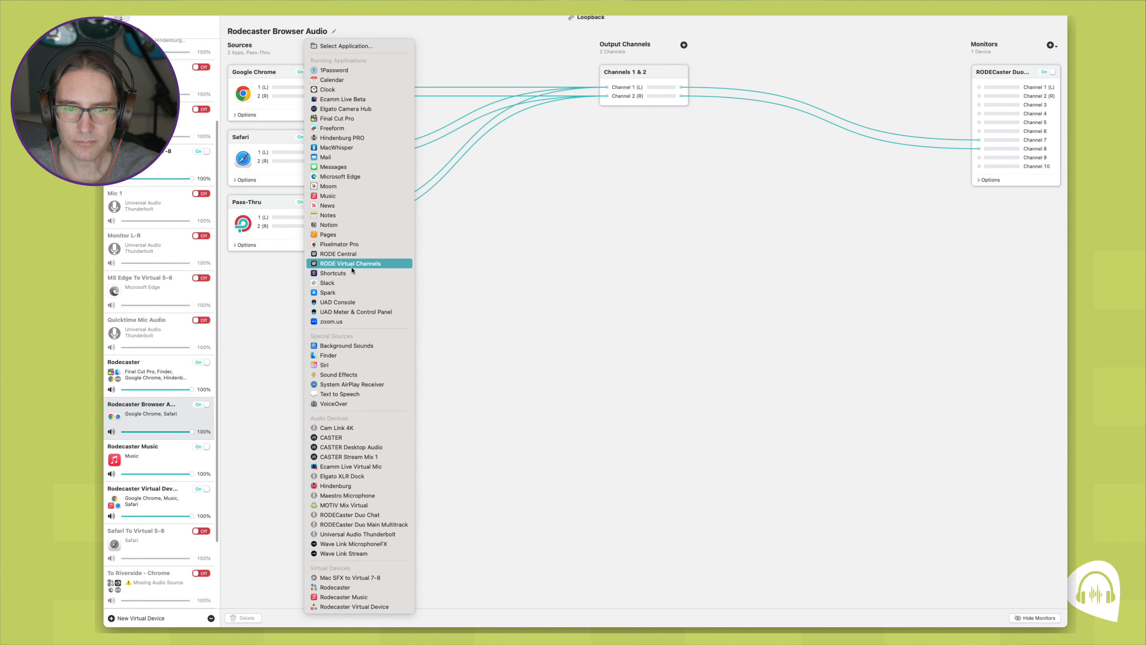
left_click(241, 337)
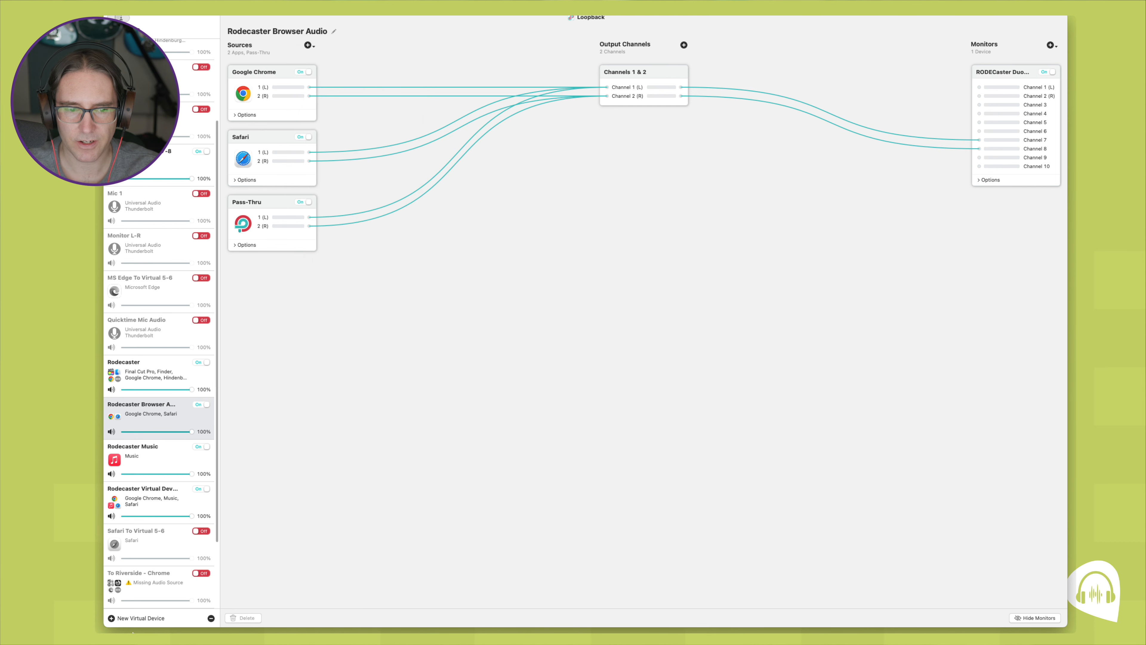
Create another virtual device and name it Rodecaster DAWs
left_click(112, 617)
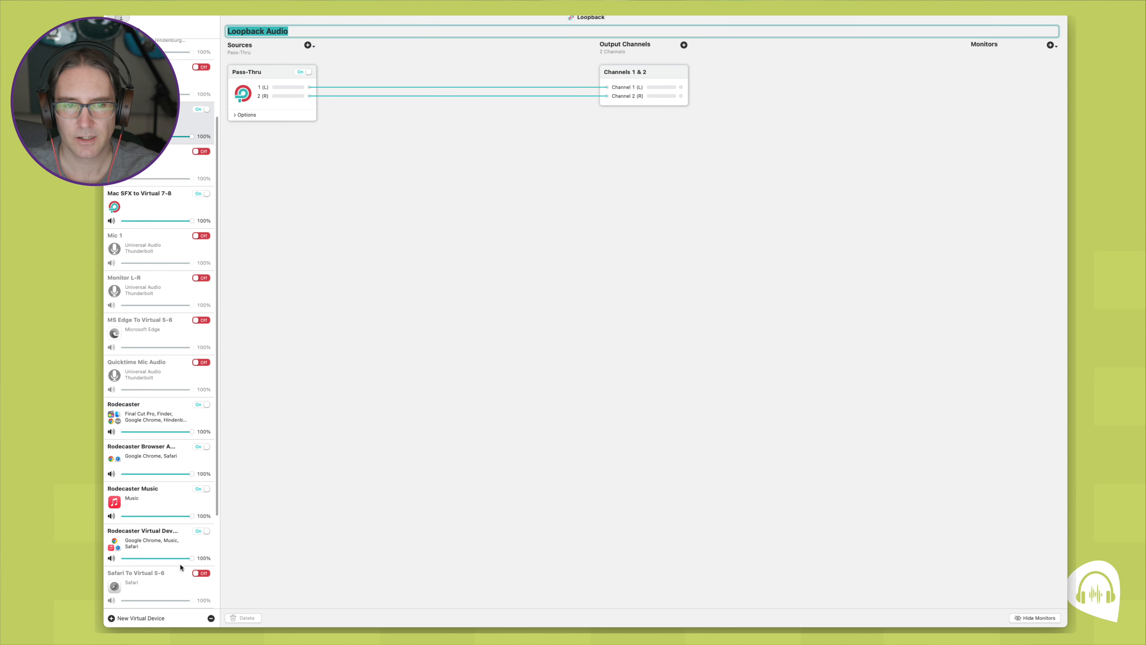
type("Rodecaster DAWs")
key("Return")
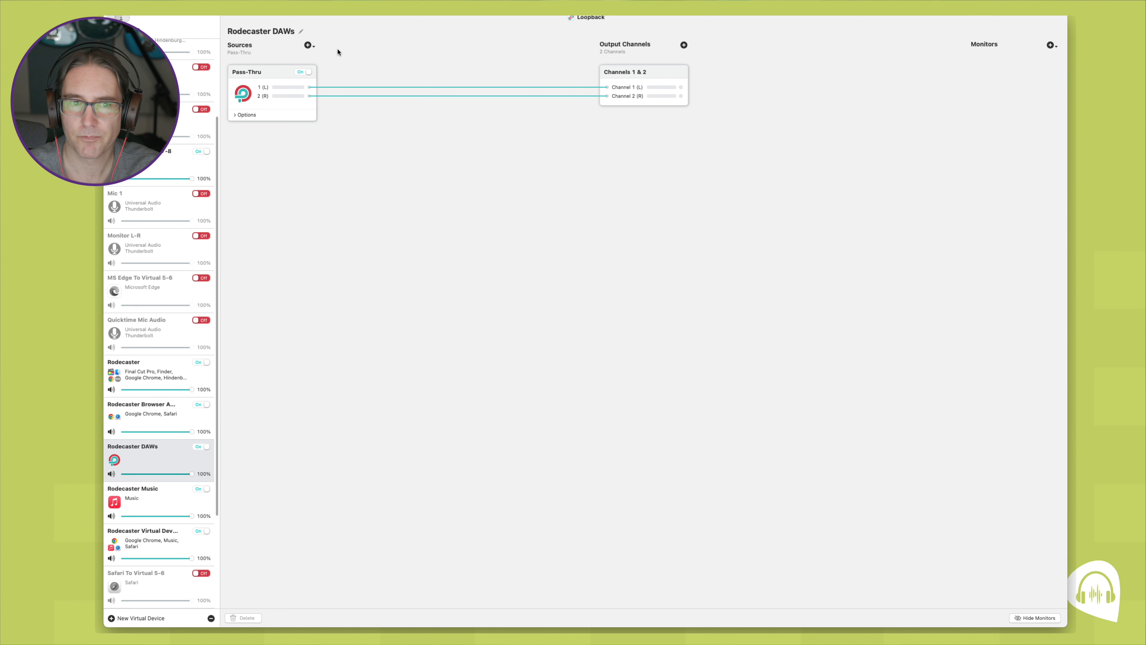
Monitor Rodecaster DAWs through RODECaster Duo Main Multitrack, replacing the default connections with output channels 1 and 2 to monitor channels 9 and 10
left_click(1050, 45)
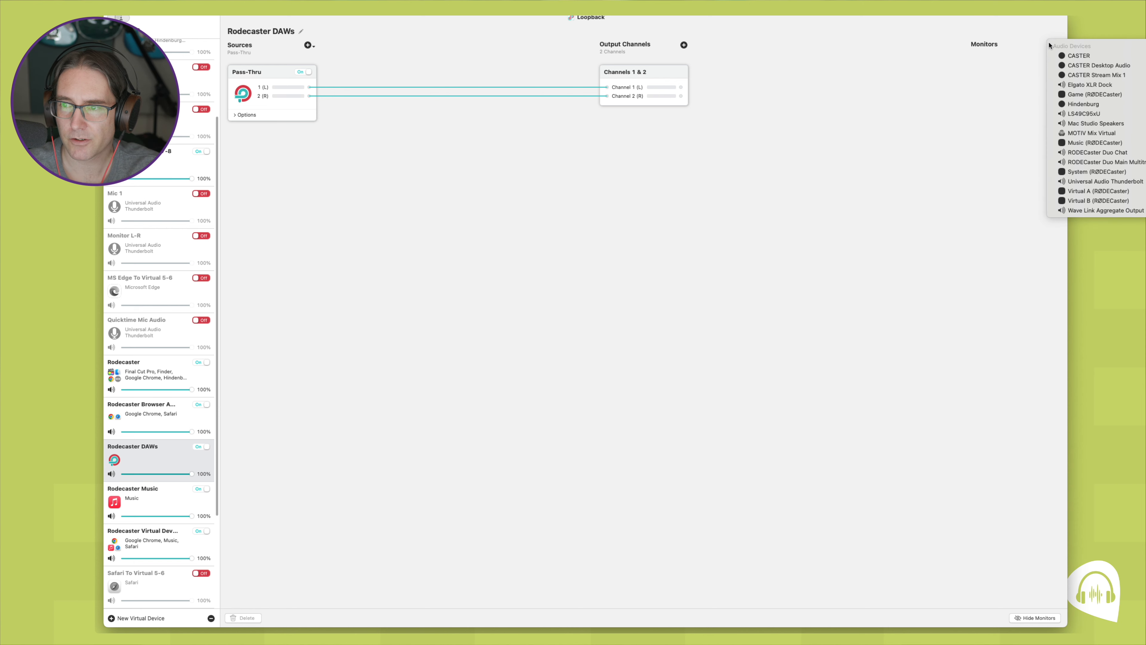
left_click(1080, 163)
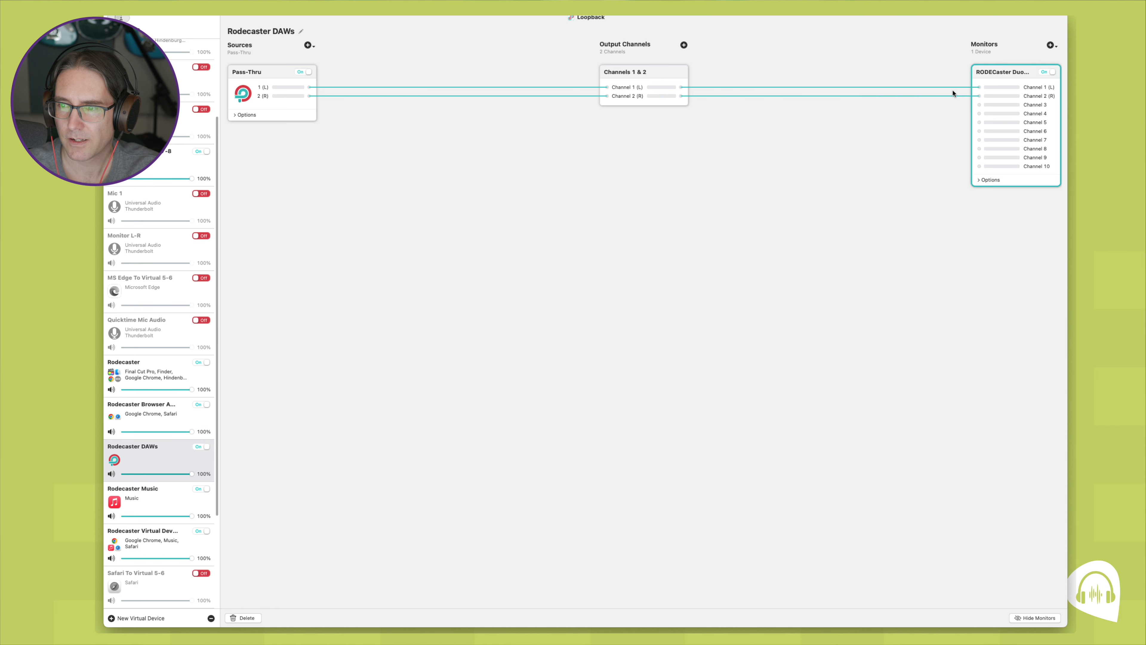
left_click(921, 93)
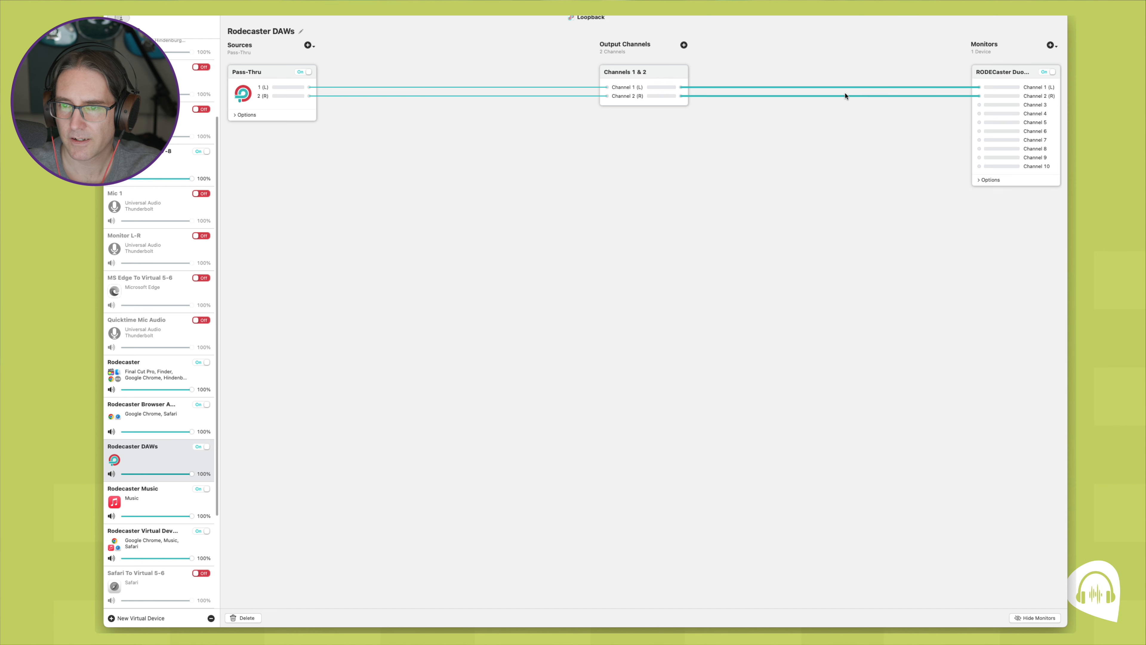
left_click(248, 617)
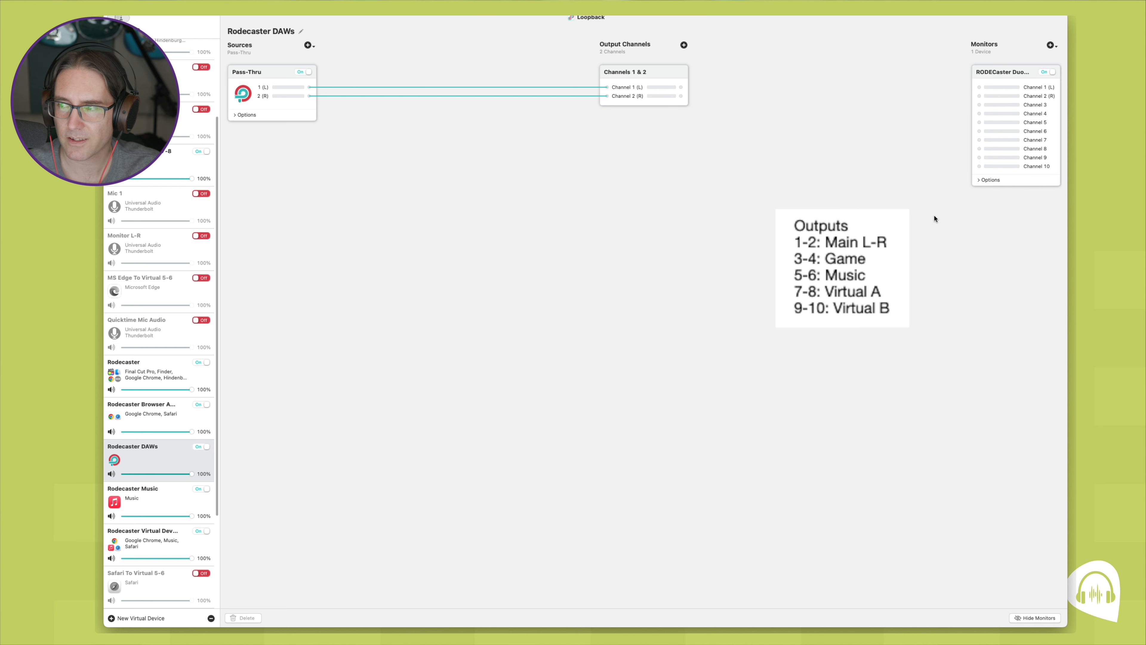
left_click_drag(679, 87, 970, 158)
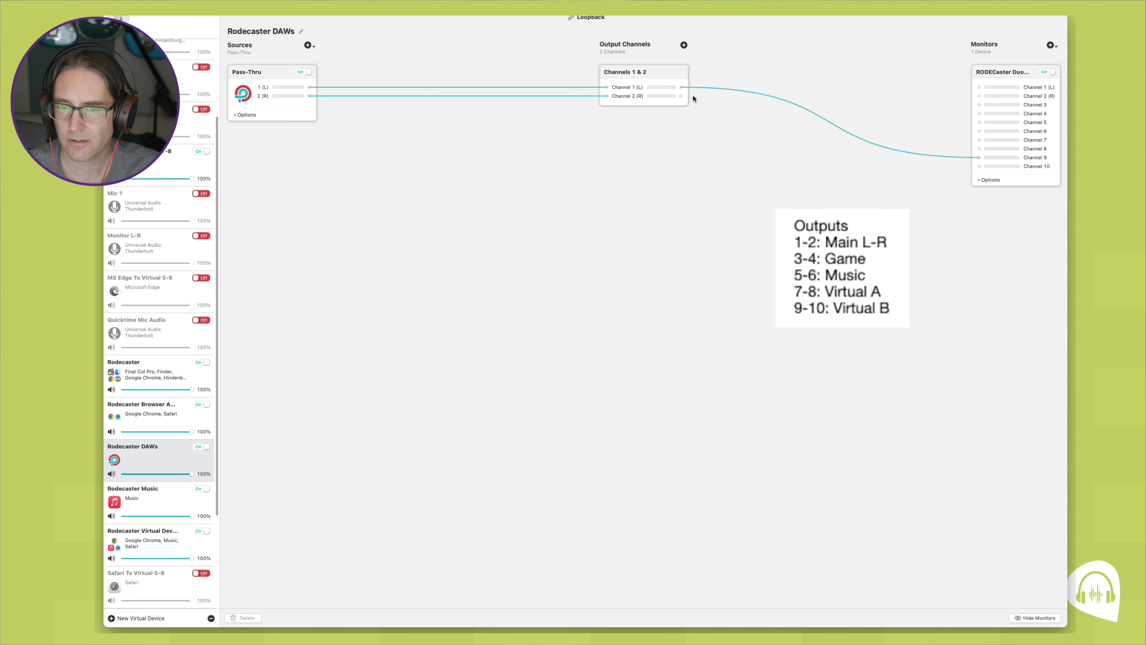
left_click_drag(681, 96, 971, 167)
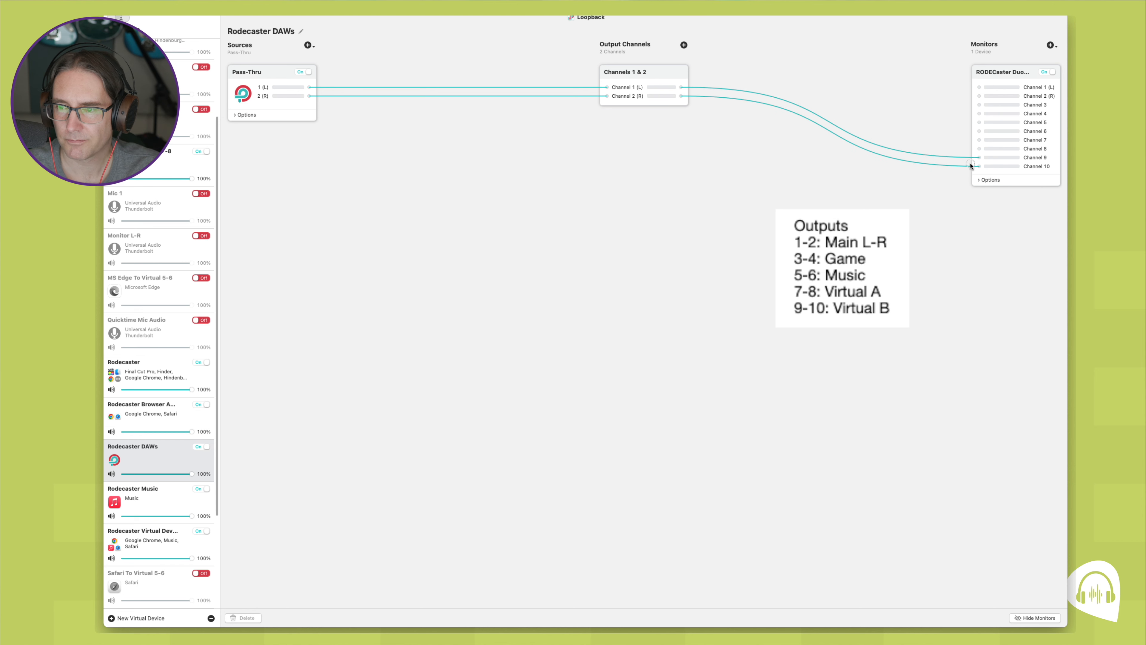
Add Final Cut Pro and Hindenburg PRO as sources of the Rodecaster DAWs device
left_click(307, 45)
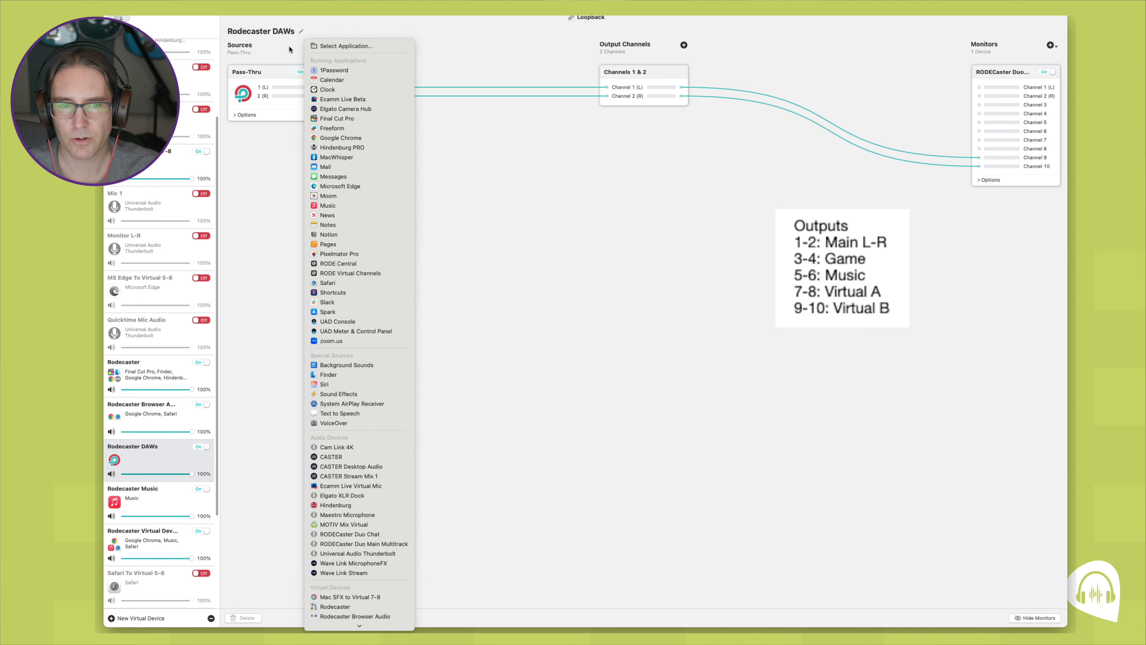
left_click(330, 118)
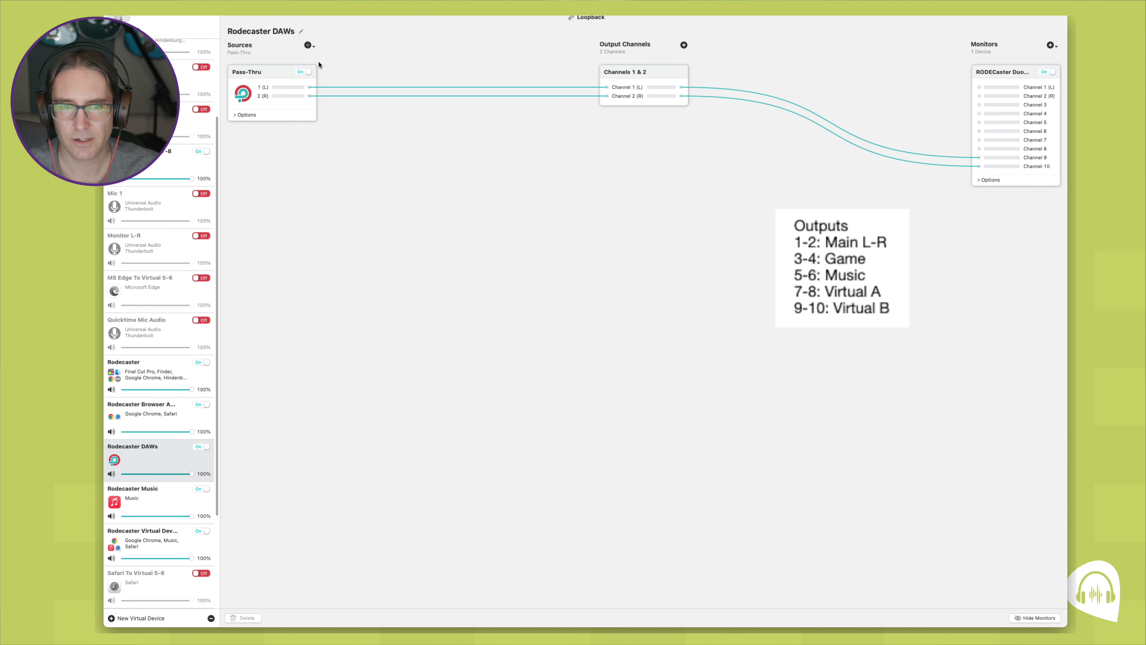
left_click(308, 46)
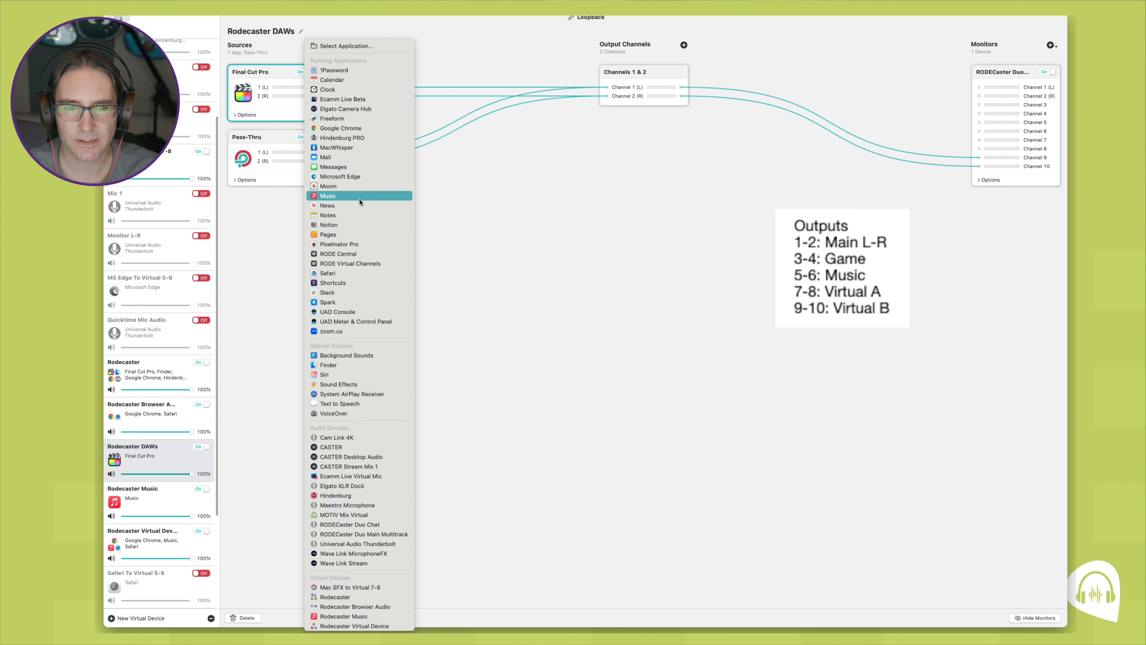
left_click(355, 142)
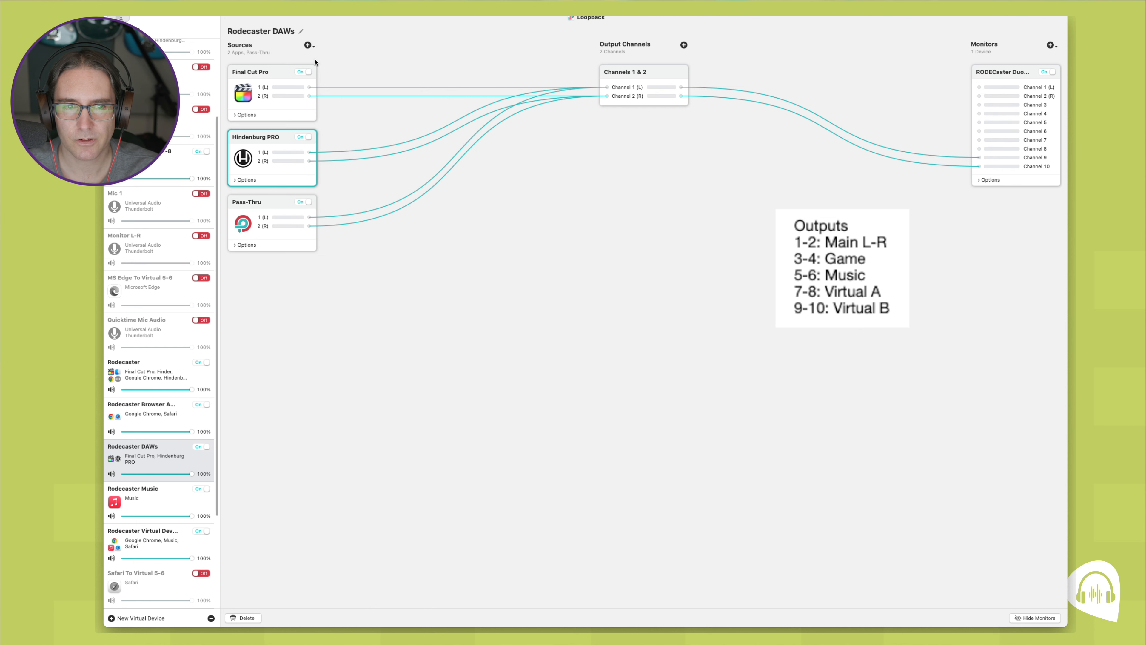
Add iZotope RX 10 Audio Editor from the Applications folder as a source of the Rodecaster DAWs device
left_click(307, 45)
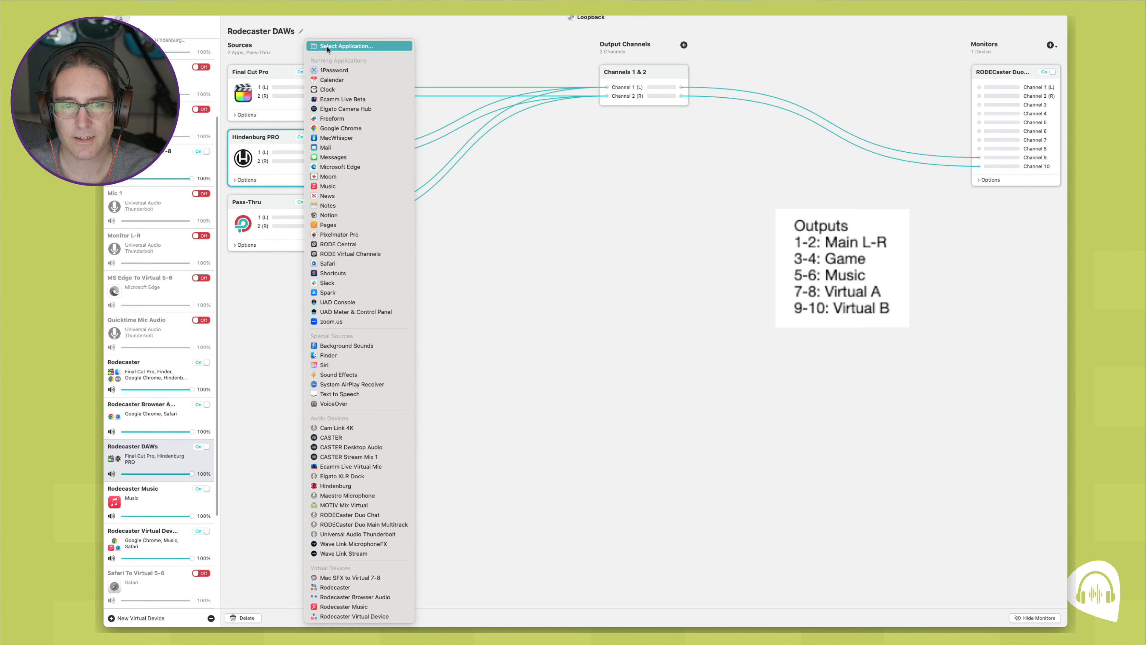
key("Escape")
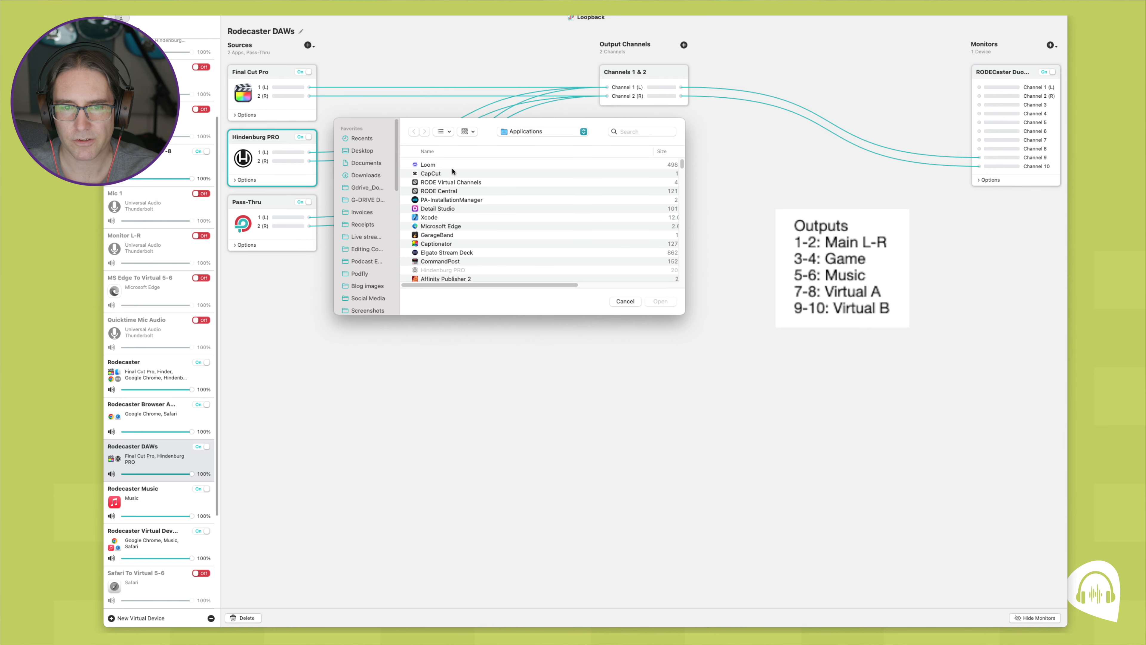
scroll(446, 235, "down", 3)
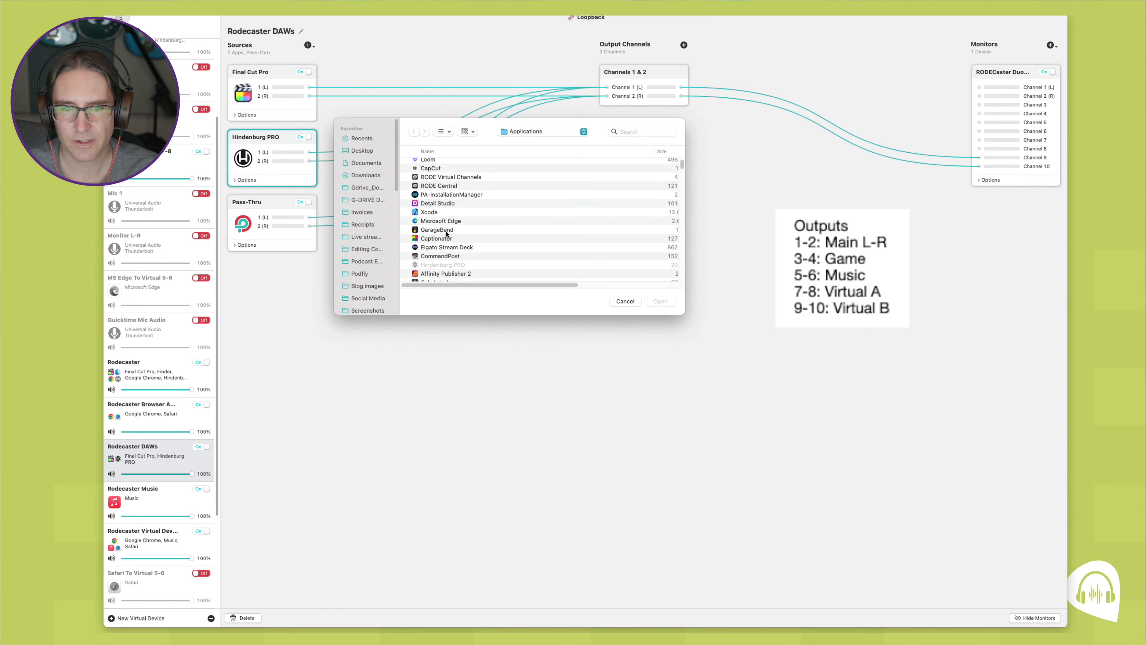
scroll(446, 234, "down", 2)
scroll(446, 234, "down", 5)
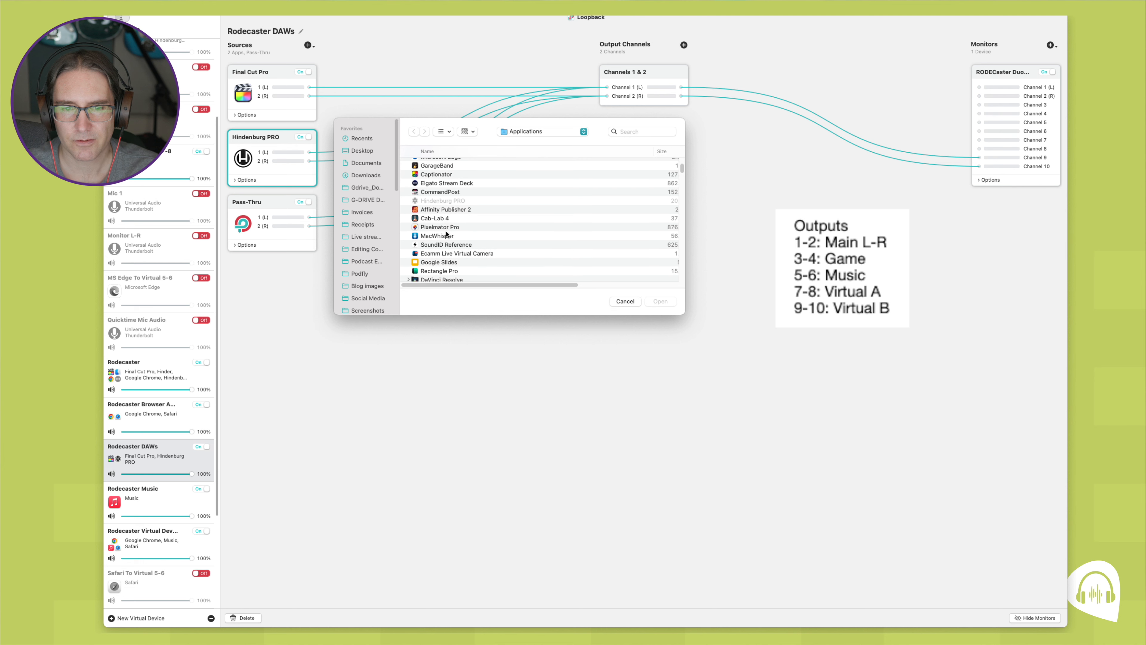
scroll(446, 235, "down", 10)
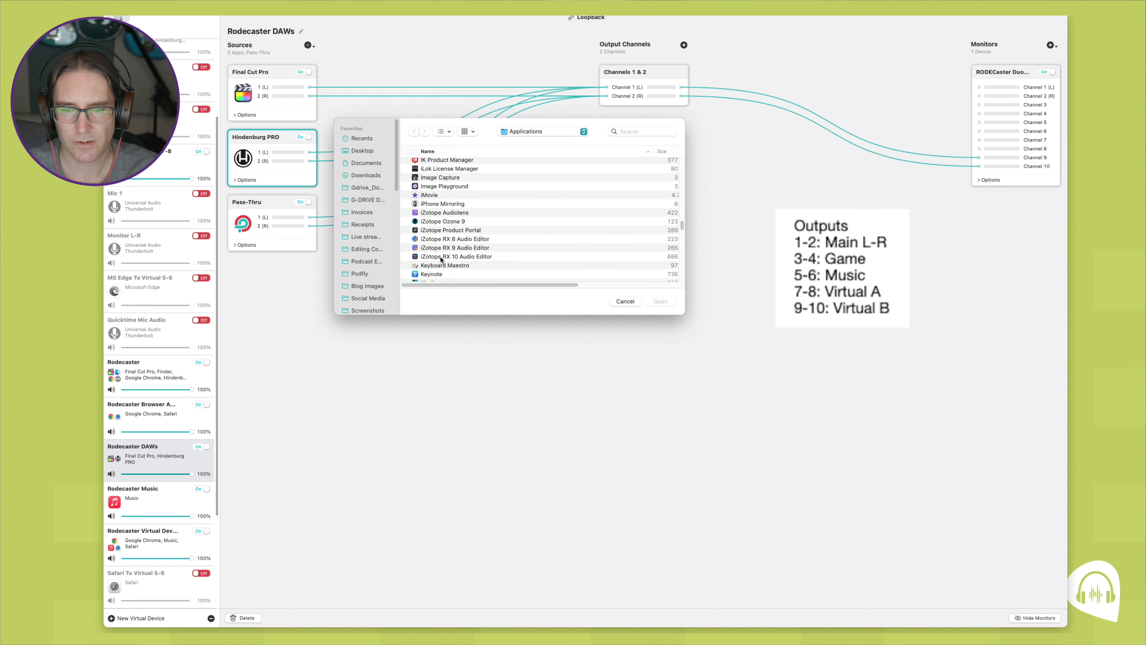
double_click(442, 256)
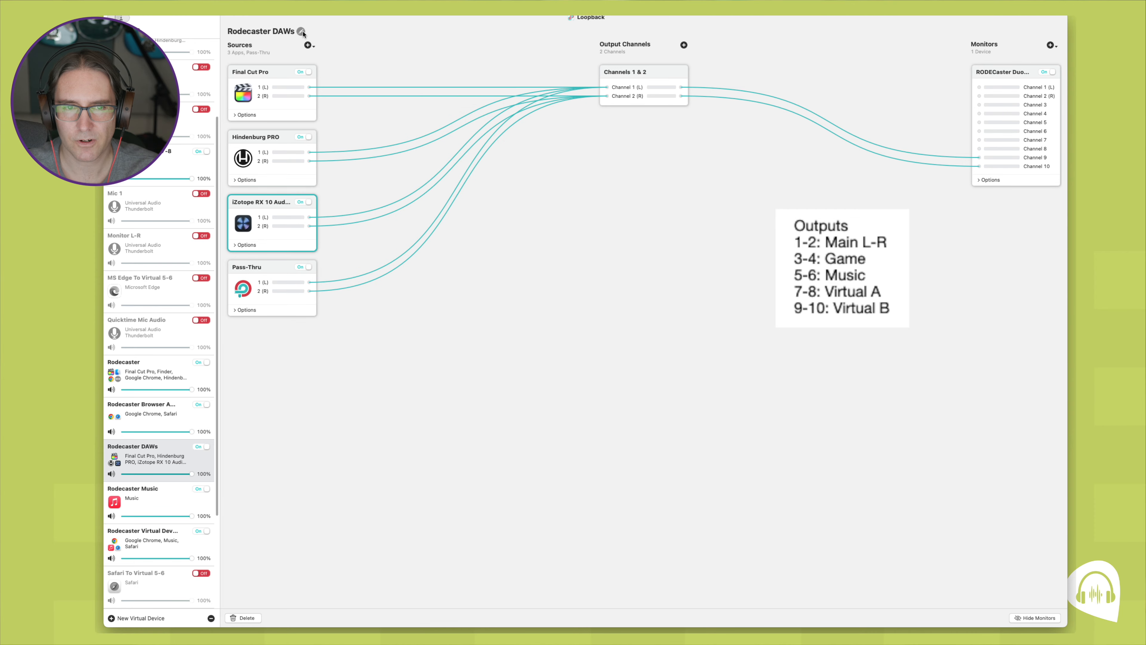
Add Logic Pro from the Applications folder as a source of the Rodecaster DAWs device
left_click(309, 46)
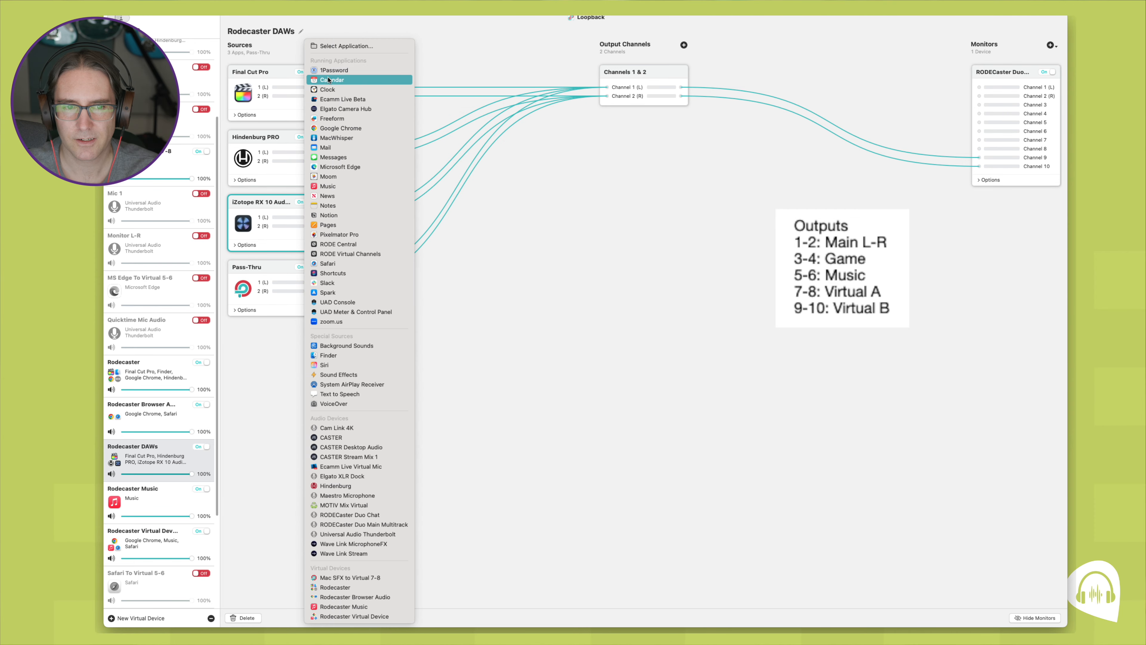
key("Escape")
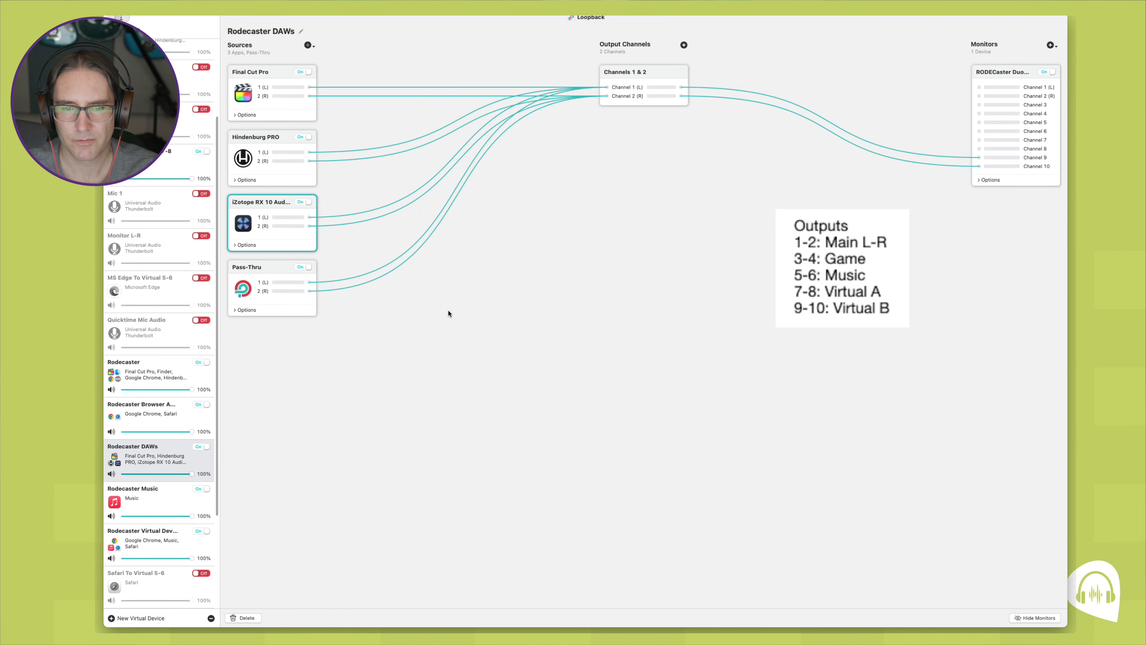
scroll(483, 229, "down", 8)
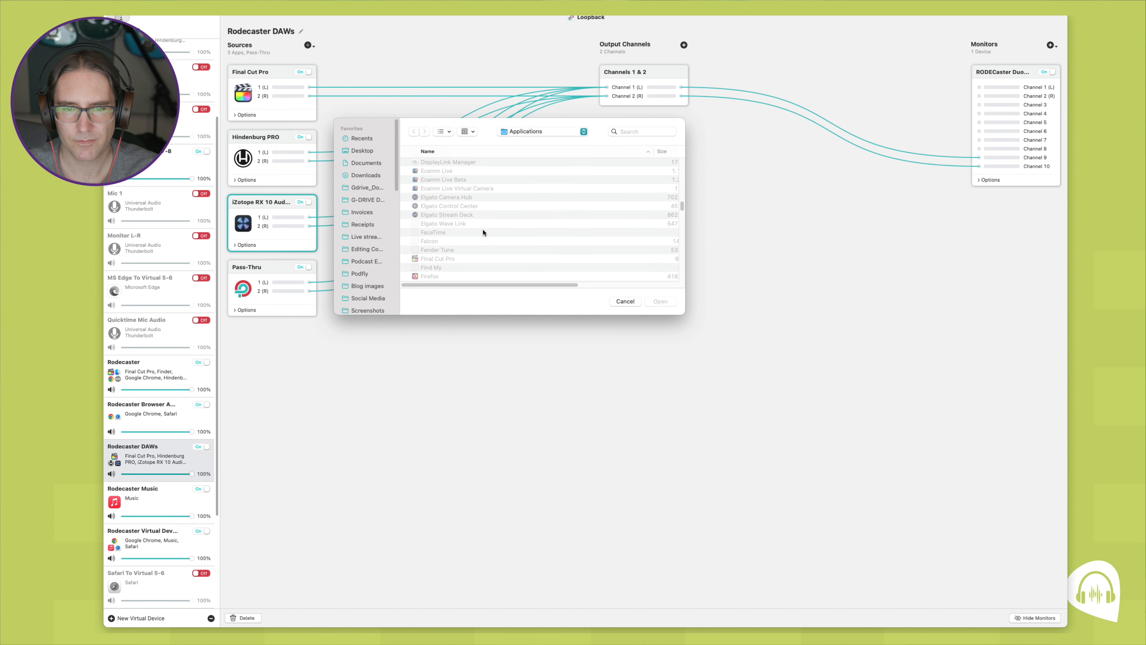
scroll(483, 231, "down", 10)
scroll(483, 233, "down", 8)
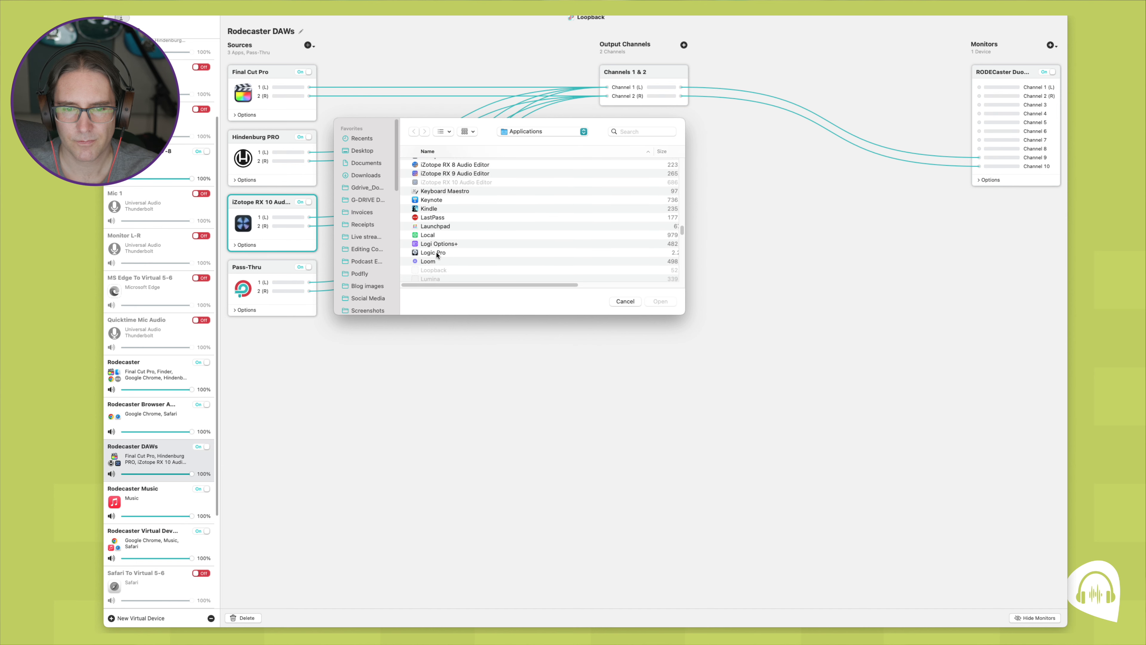
double_click(437, 254)
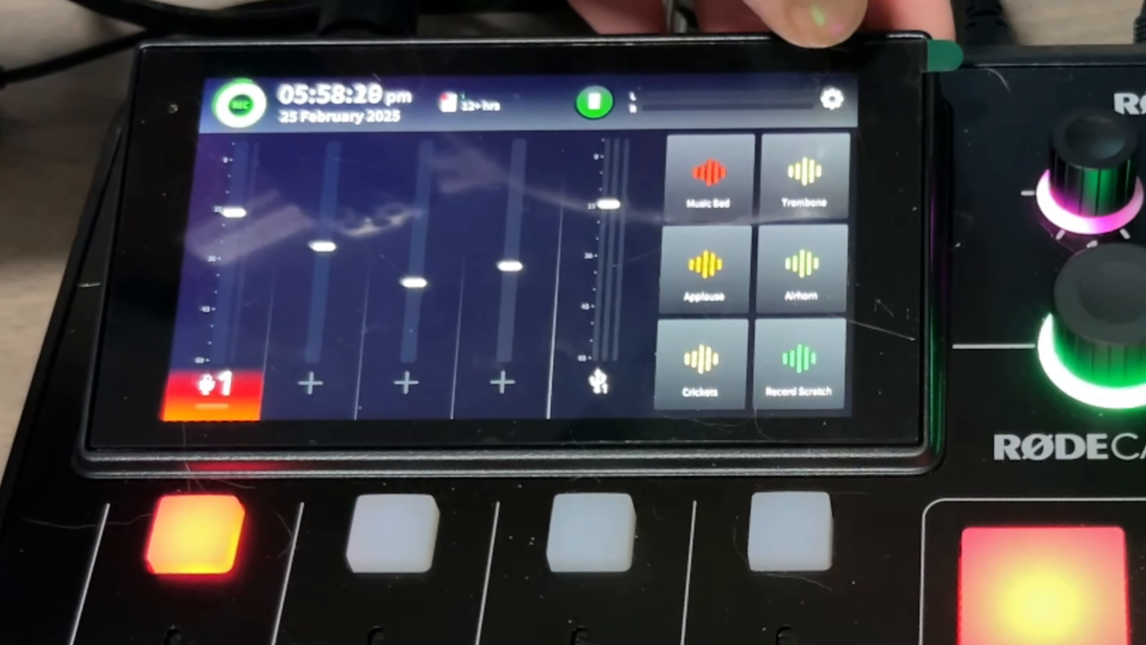
left_click(831, 101)
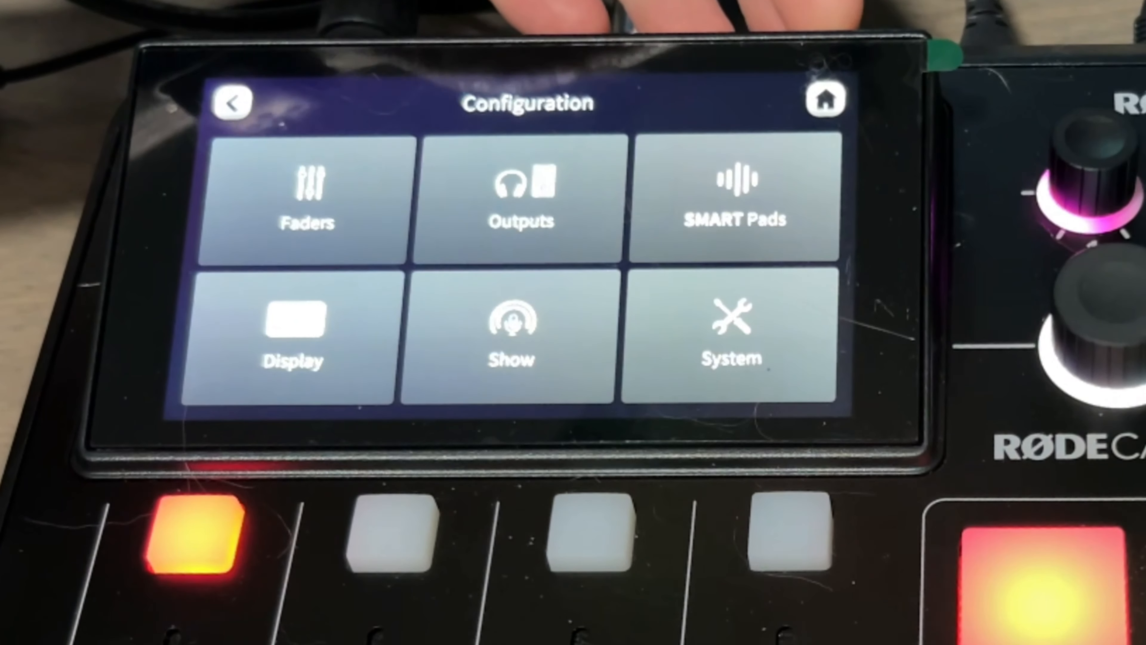
left_click(519, 185)
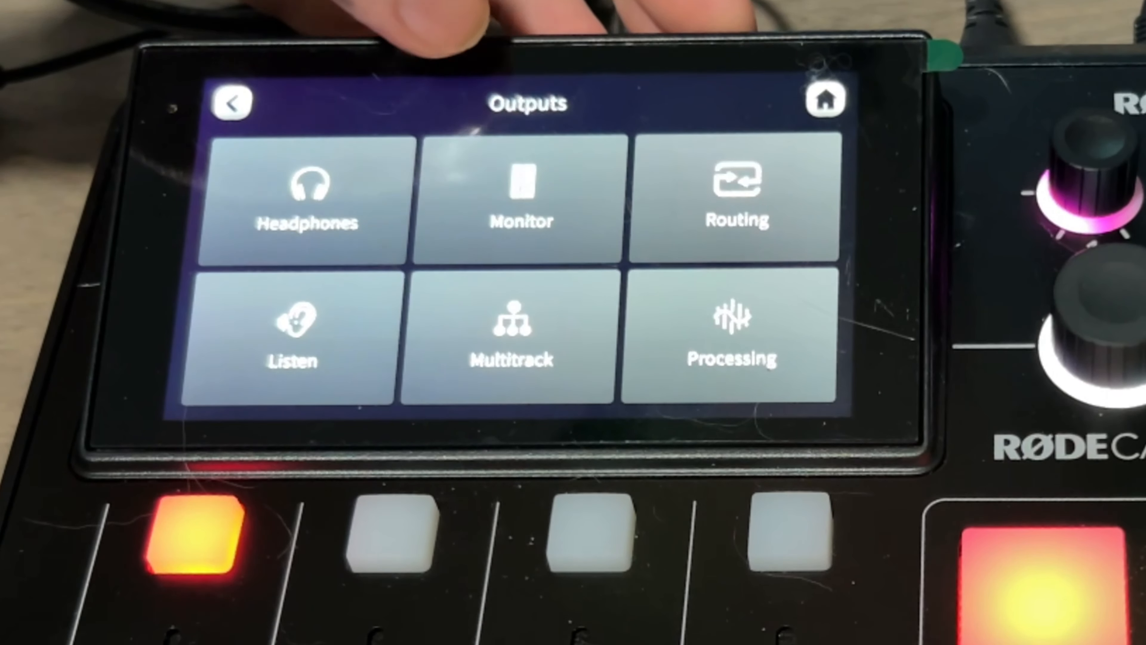
left_click(501, 329)
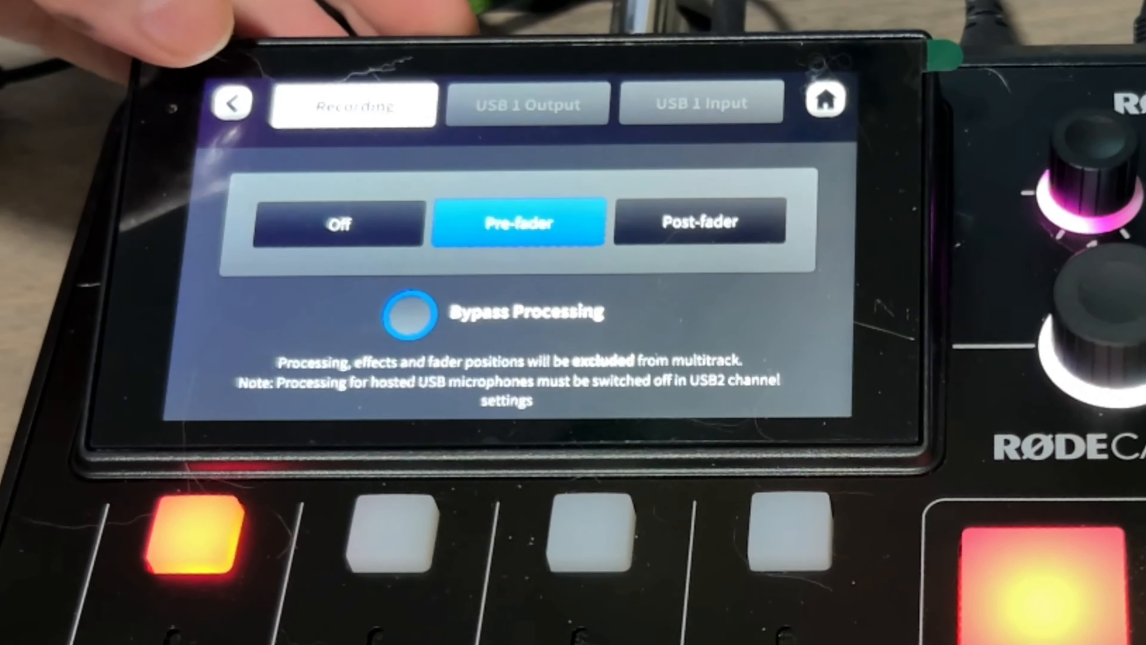